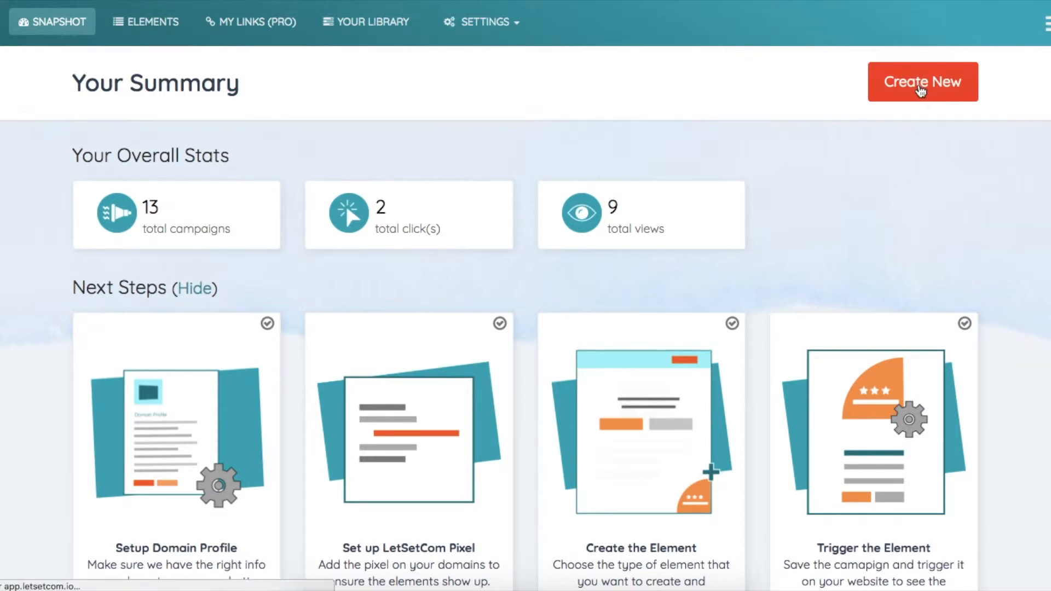
# - Start creating a new Central Timer element
pyautogui.click(921, 90)
pyautogui.scroll(-4, 623, 327)
pyautogui.scroll(-3, 624, 326)
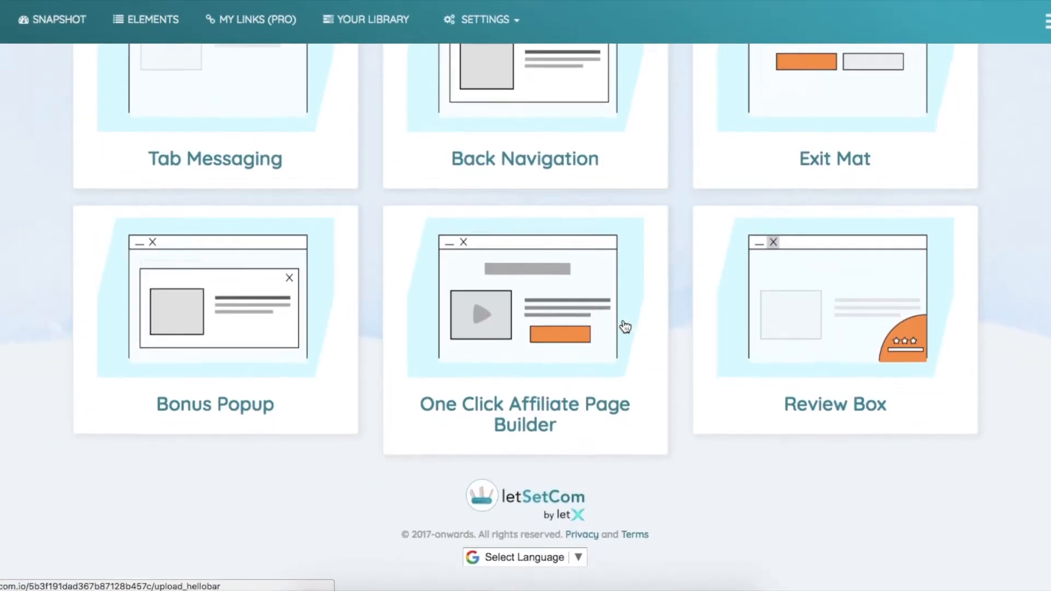
pyautogui.scroll(7, 623, 326)
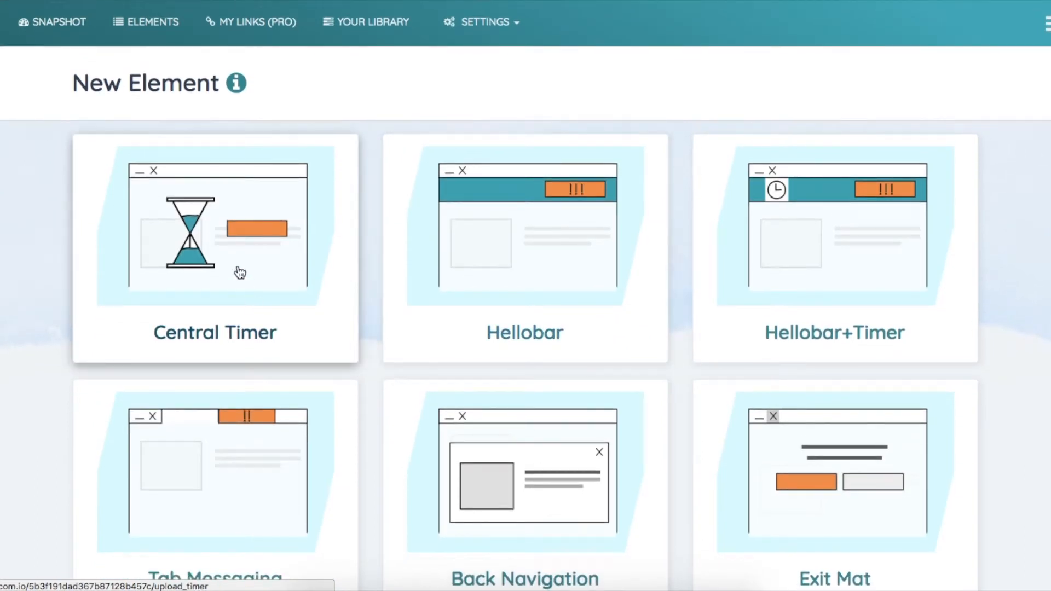
pyautogui.click(239, 272)
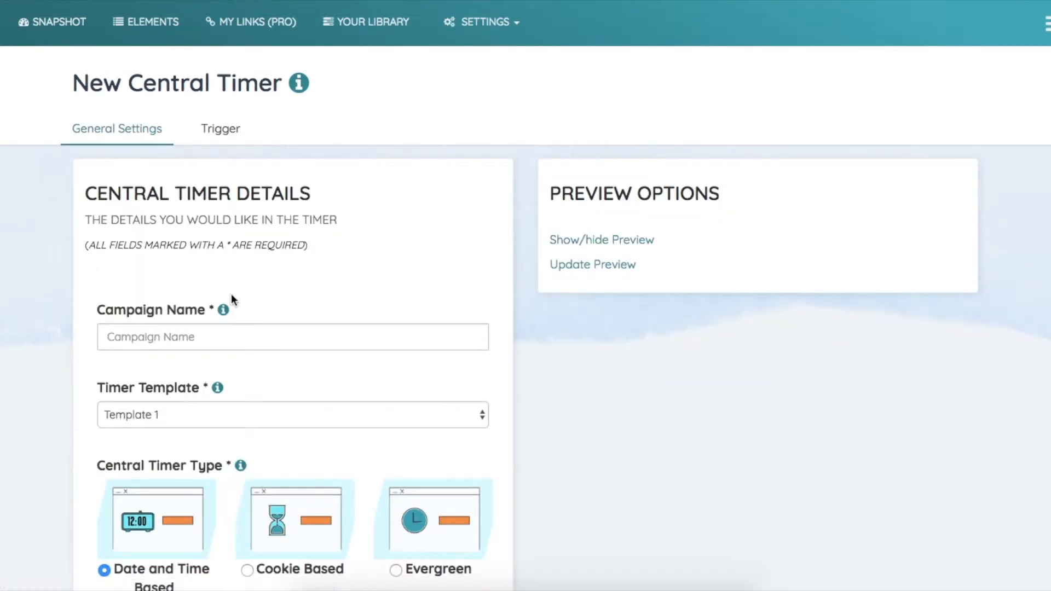
# - Name the campaign Central Timer 1
pyautogui.scroll(-3, 232, 290)
pyautogui.scroll(-1, 229, 302)
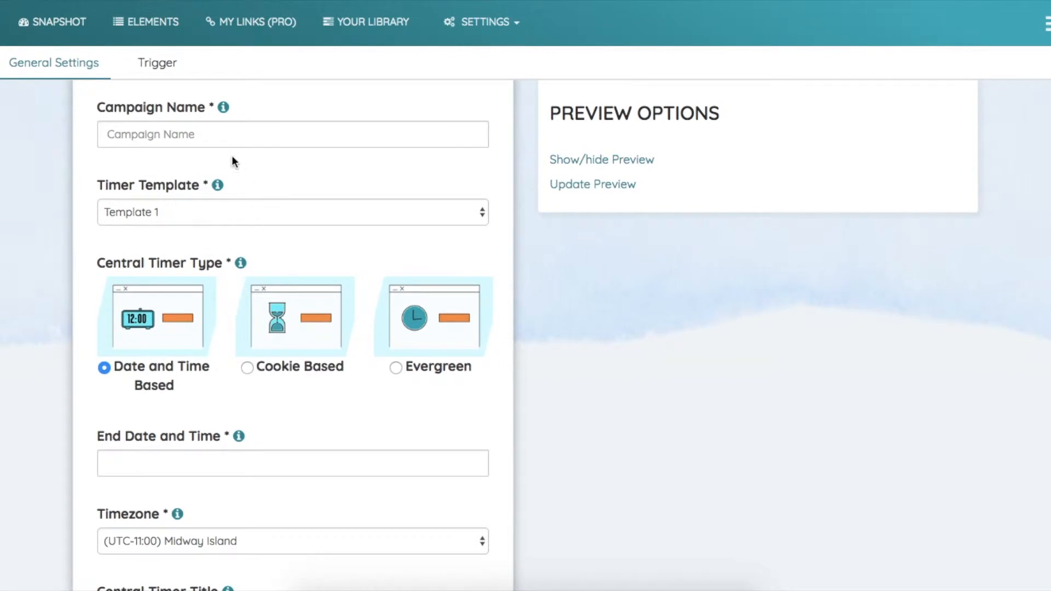
pyautogui.click(147, 133)
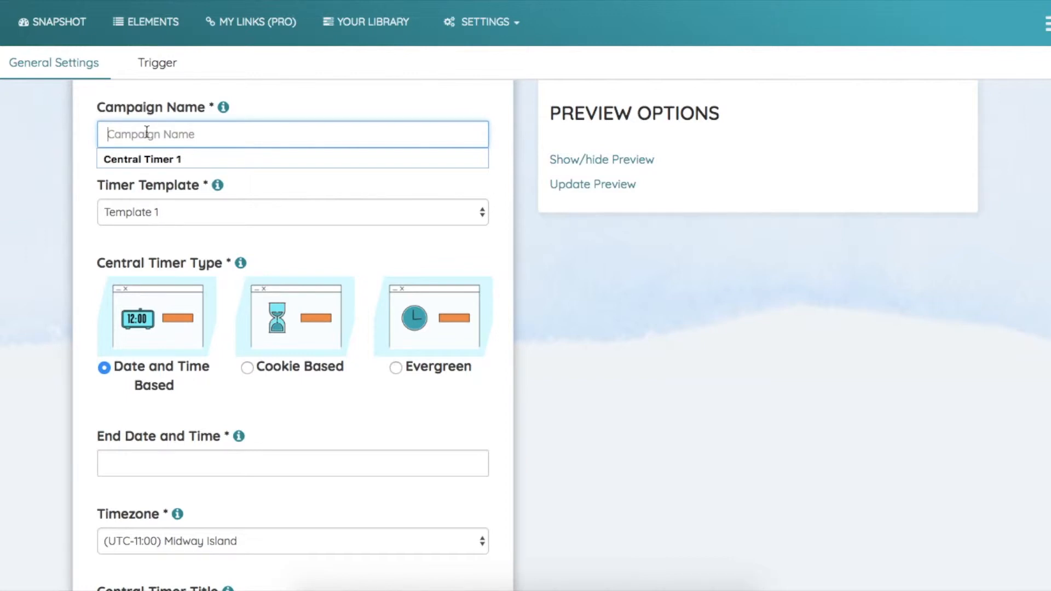
pyautogui.click(180, 154)
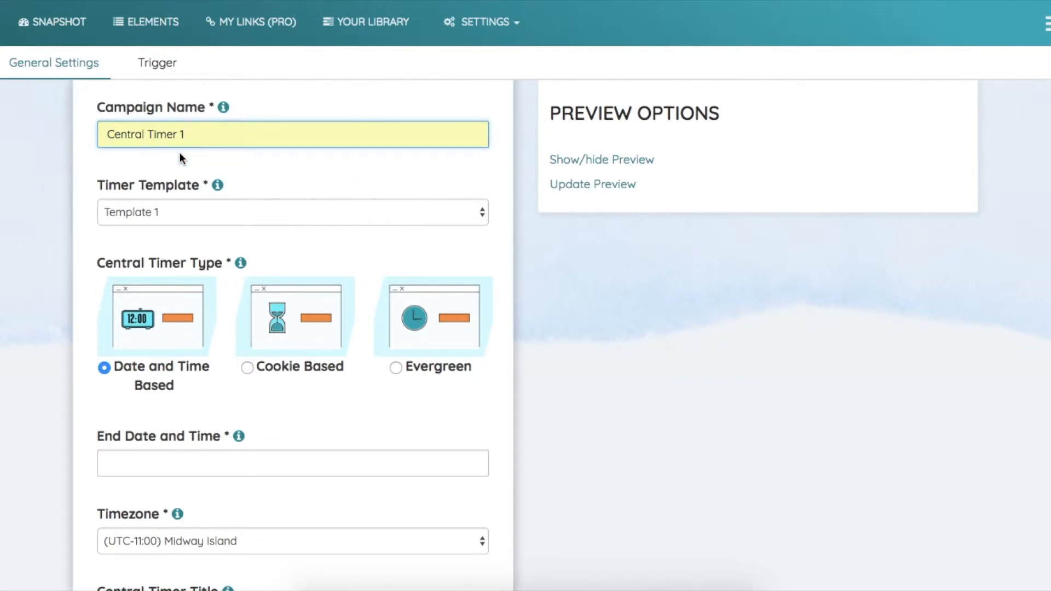
# - Choose Template 1 as the timer template
pyautogui.scroll(-1, 225, 162)
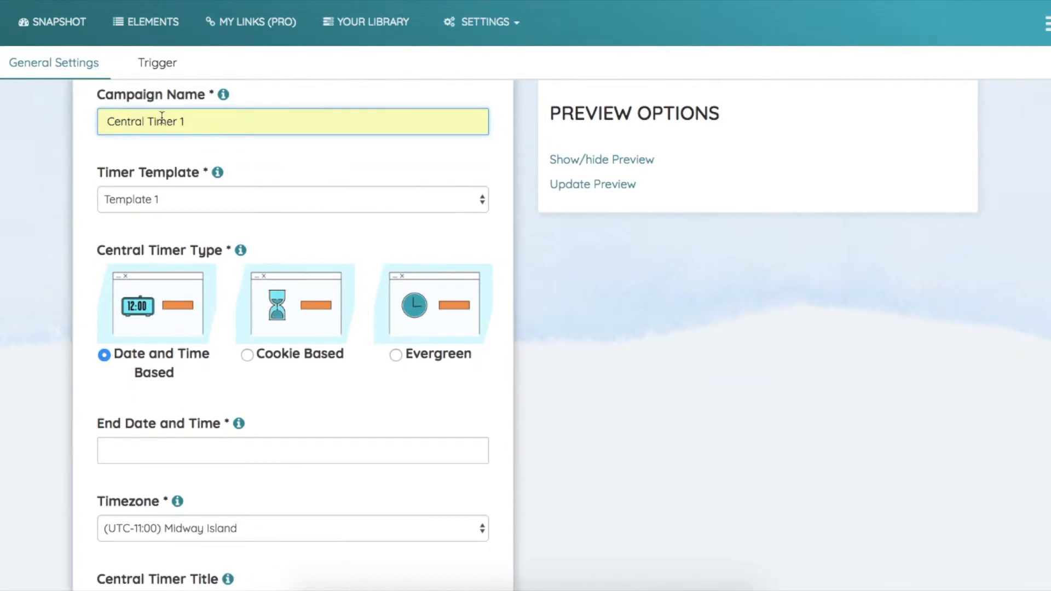
pyautogui.scroll(-2, 269, 159)
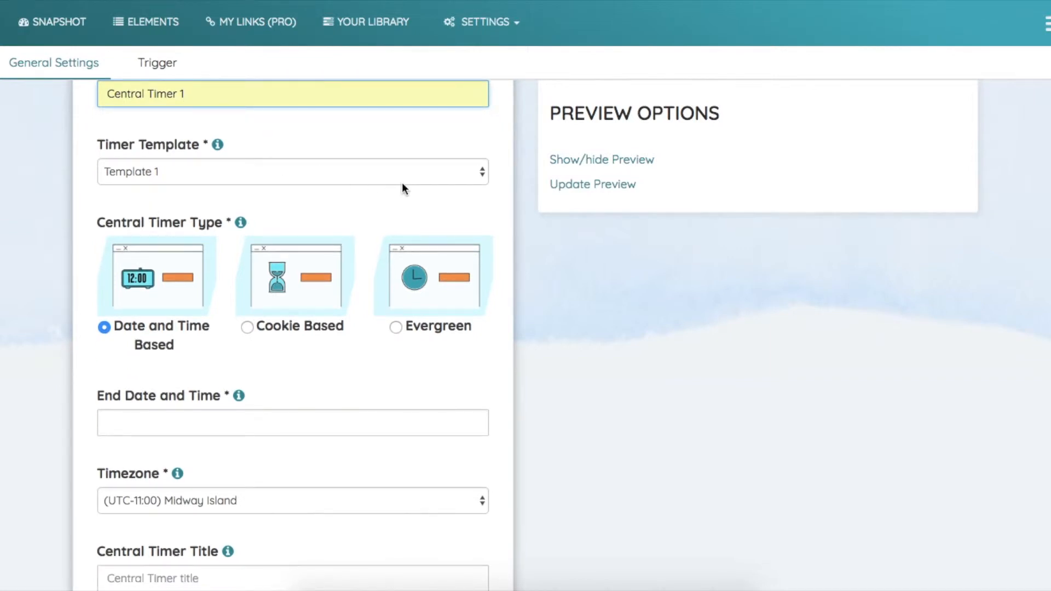
pyautogui.click(482, 172)
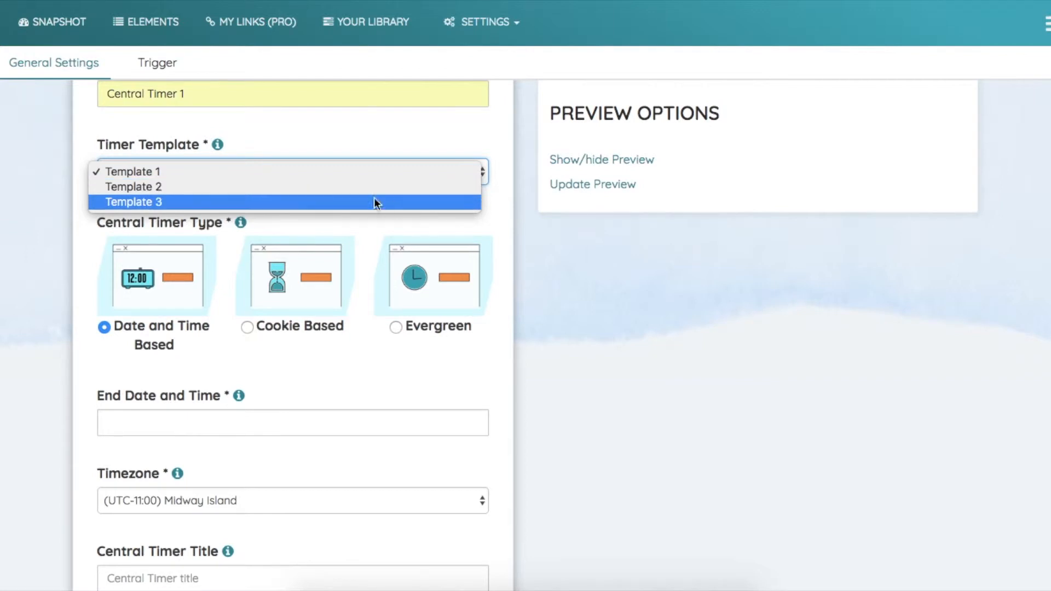
pyautogui.click(406, 173)
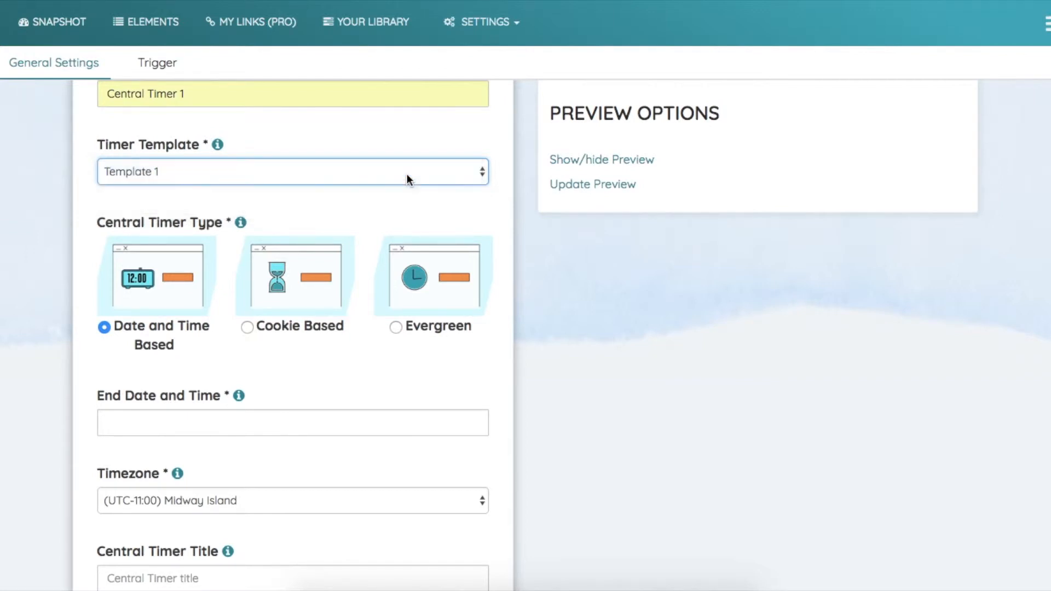
# - Try the Cookie Based timer type with a duration of 15 hours, and the Evergreen type
pyautogui.scroll(-2, 395, 207)
pyautogui.scroll(-1, 395, 207)
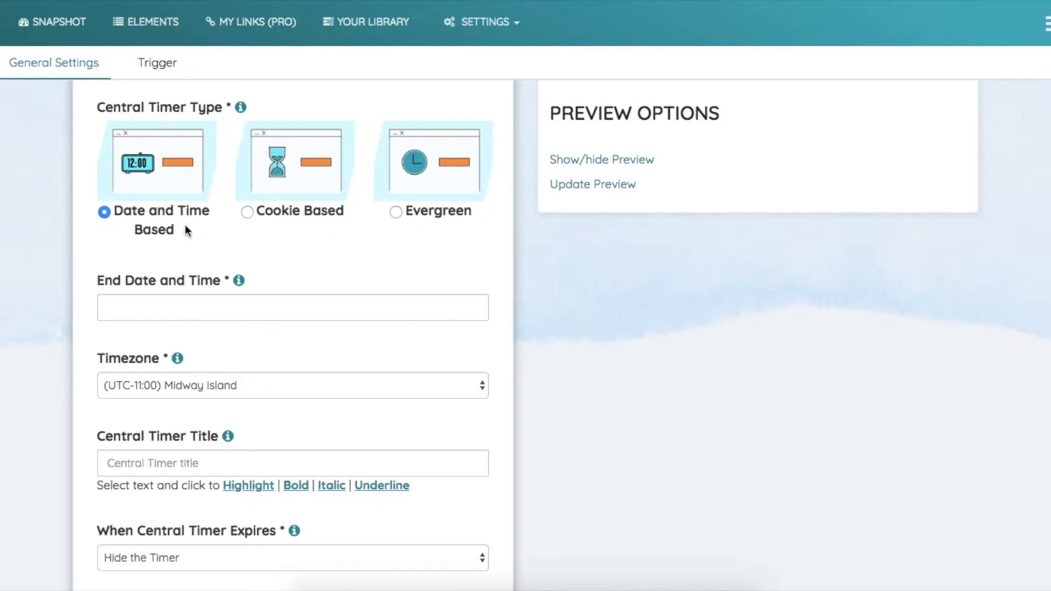
pyautogui.scroll(1, 244, 257)
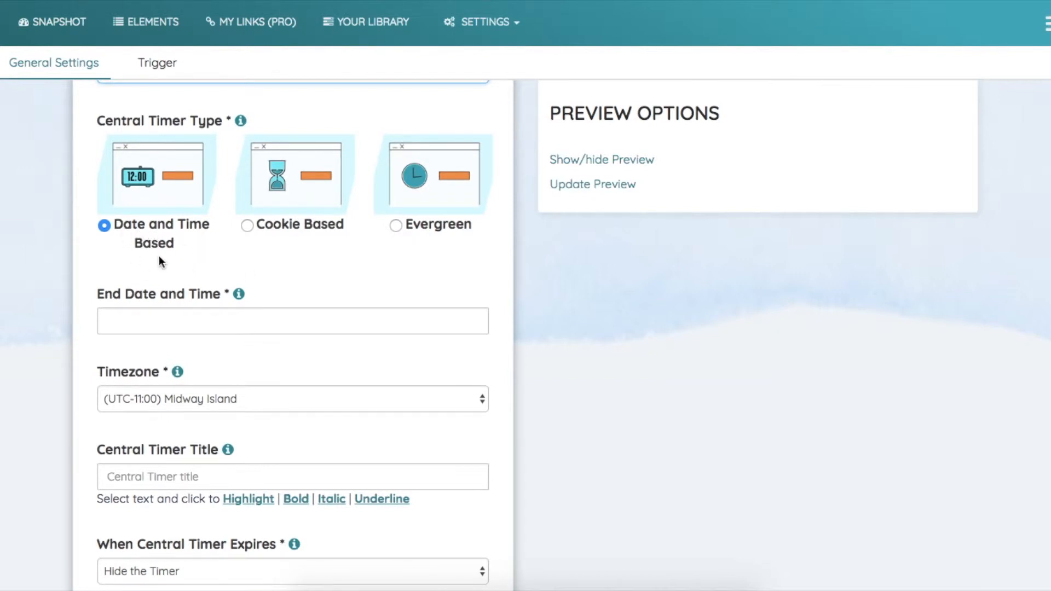
pyautogui.click(249, 228)
pyautogui.scroll(-1, 298, 259)
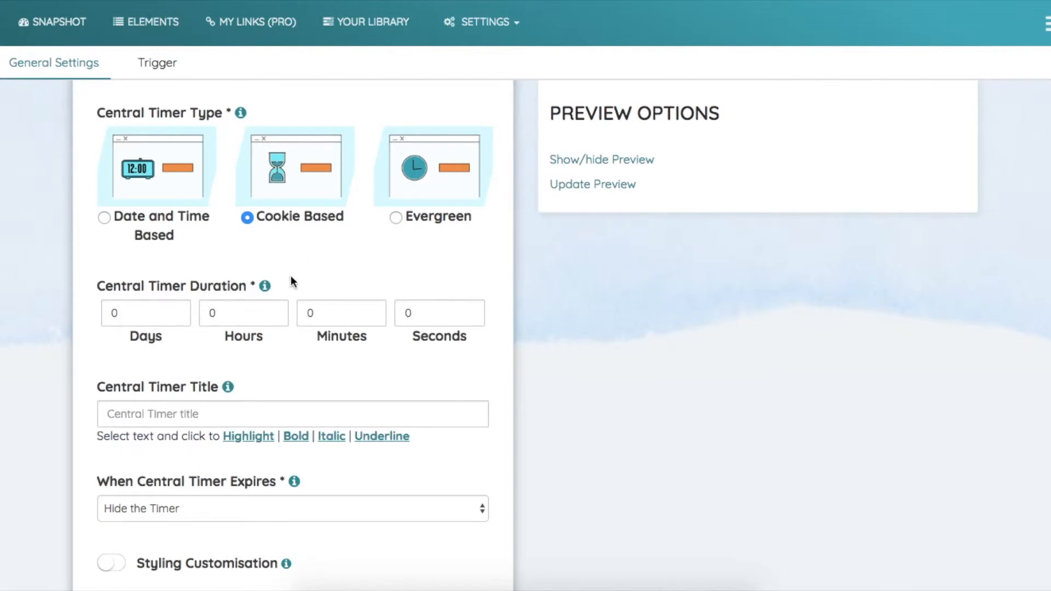
pyautogui.click(226, 309)
pyautogui.press('BackSpace')
pyautogui.write('15')
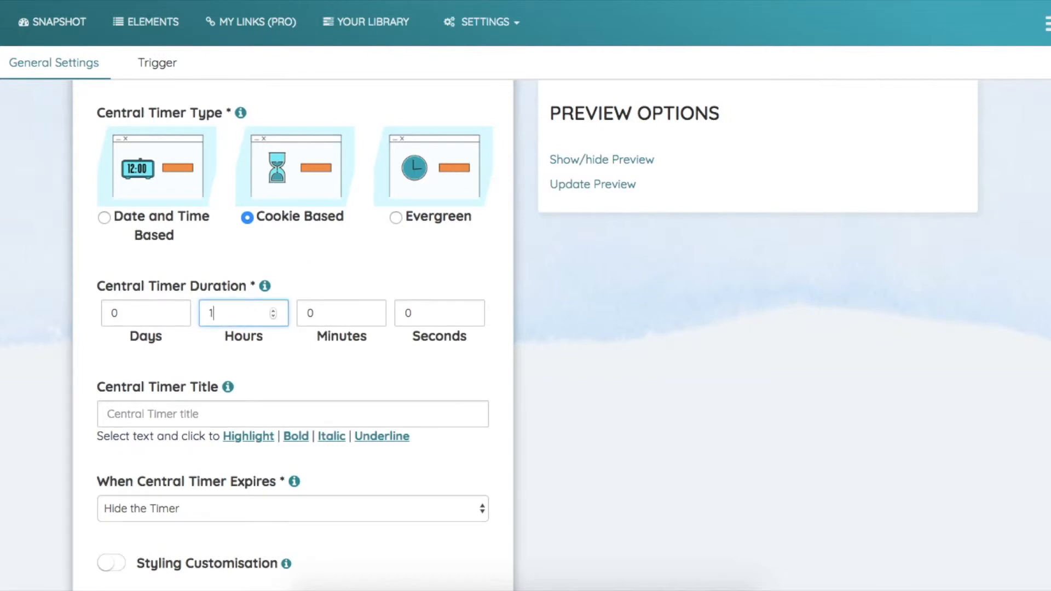
pyautogui.click(303, 366)
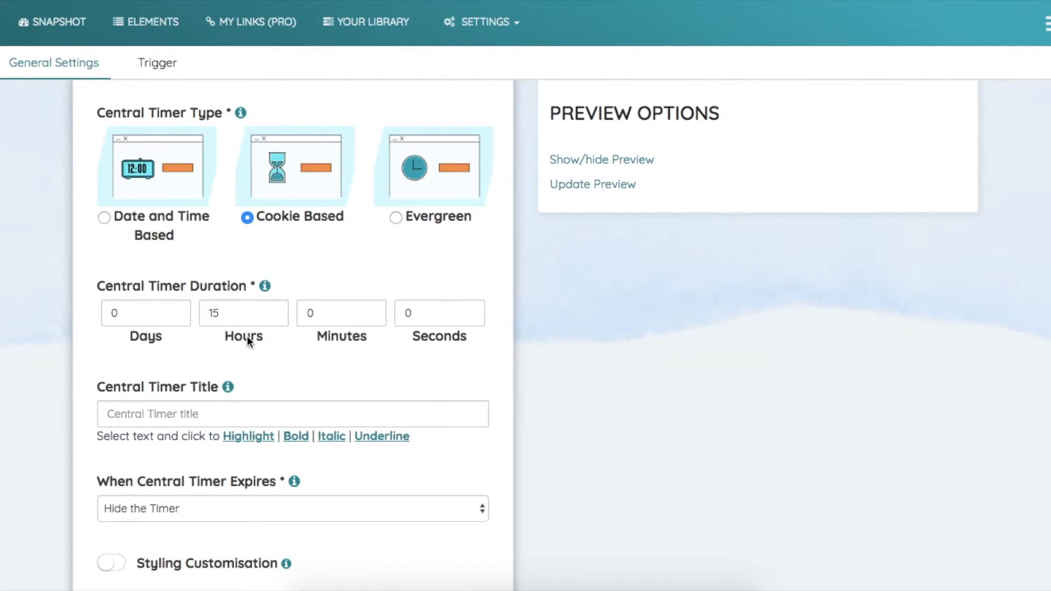
pyautogui.click(396, 217)
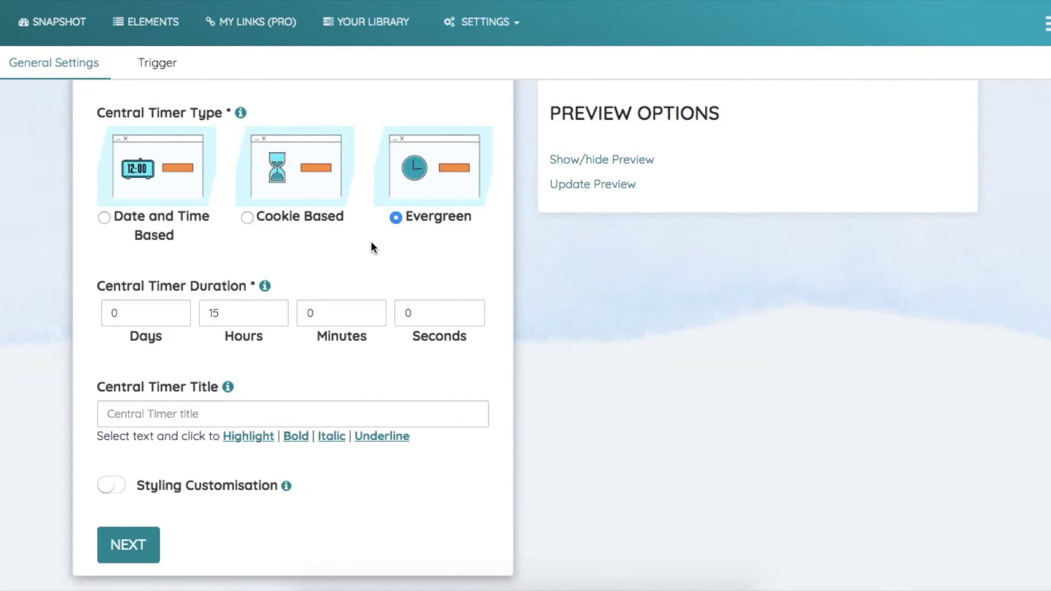
pyautogui.scroll(-1, 404, 247)
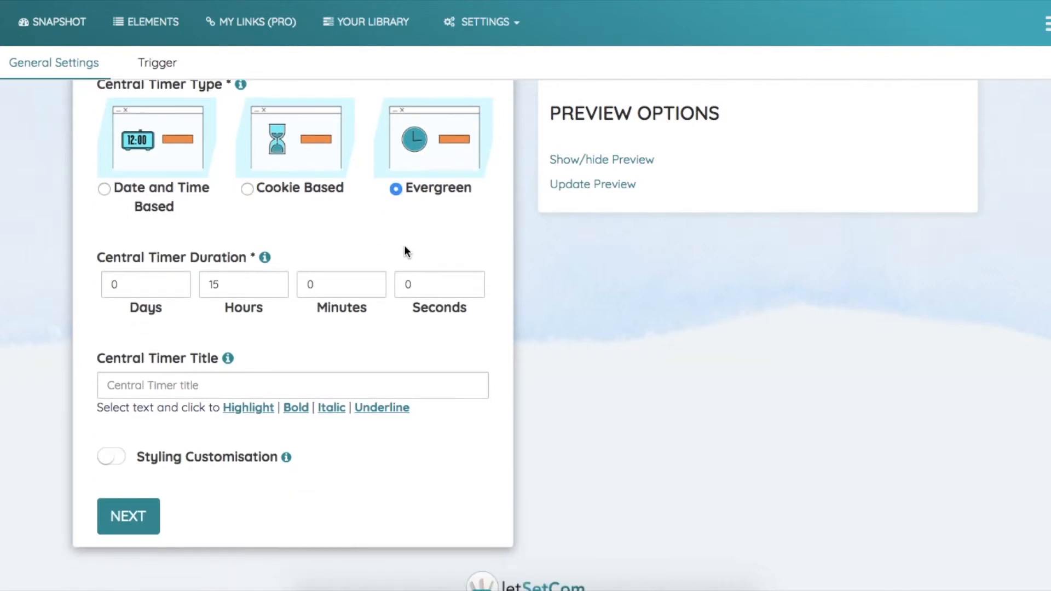
# - Make the timer Date and Time Based and set its end date to 14 July 2018
pyautogui.click(104, 189)
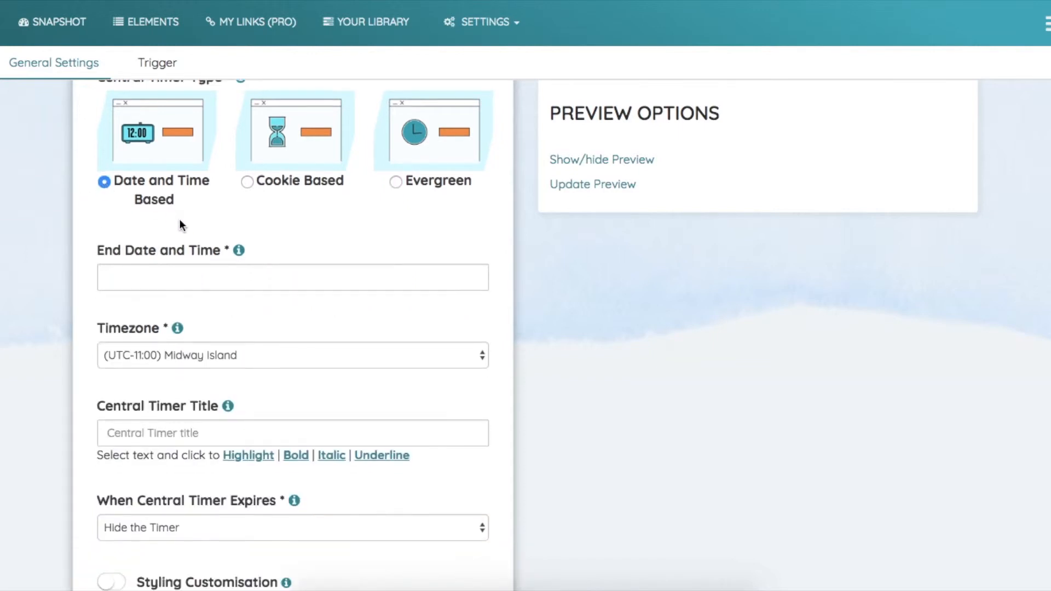
pyautogui.click(175, 281)
pyautogui.click(344, 233)
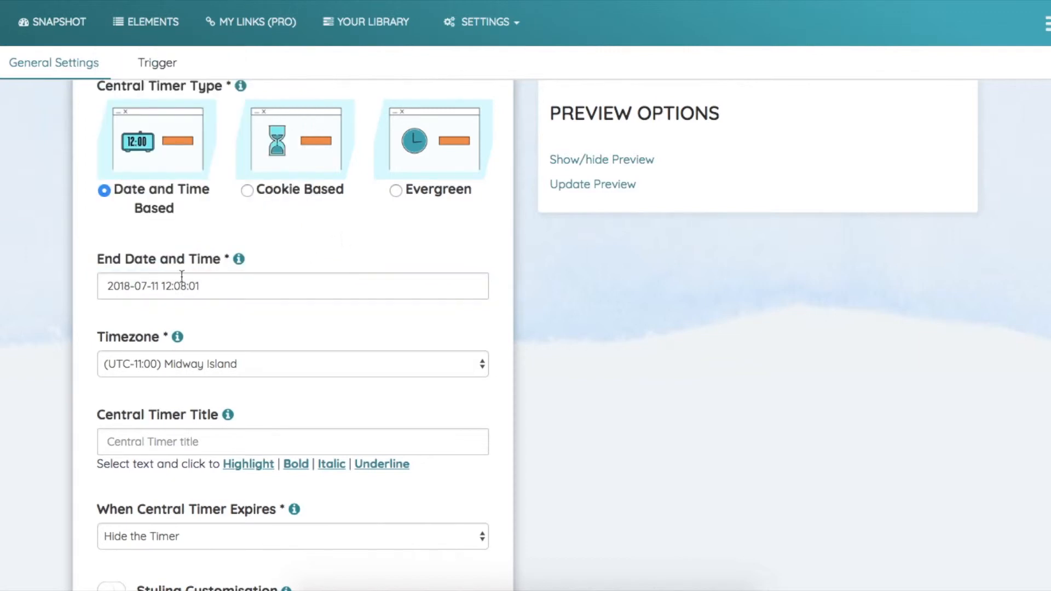
pyautogui.click(202, 282)
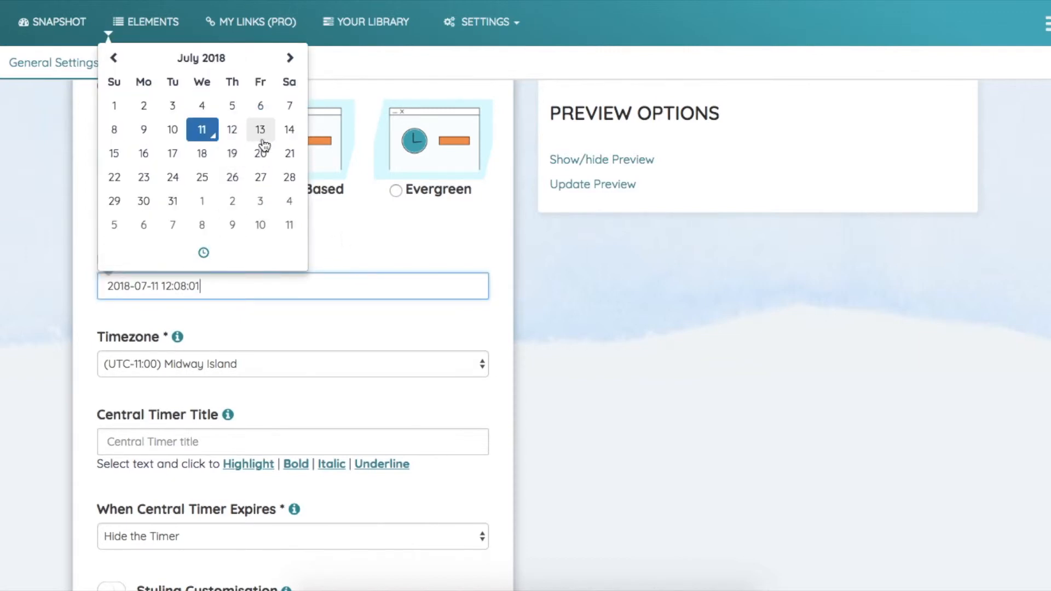
pyautogui.click(287, 133)
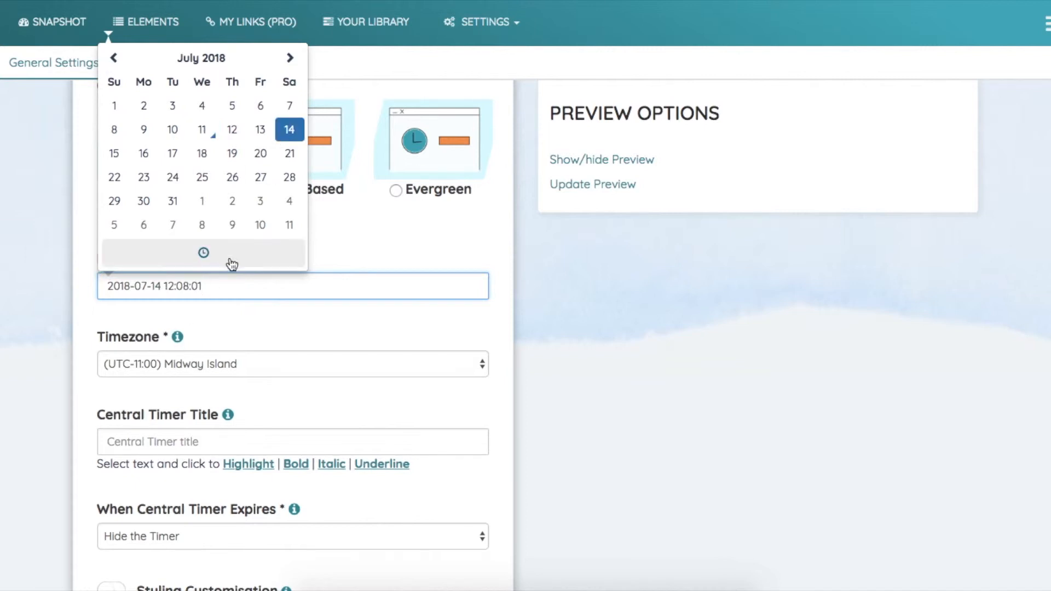
# - Set the timer's end time to 12:11:01 and close the date and time picker
pyautogui.click(203, 252)
pyautogui.click(201, 126)
pyautogui.click(201, 126)
pyautogui.click(201, 126)
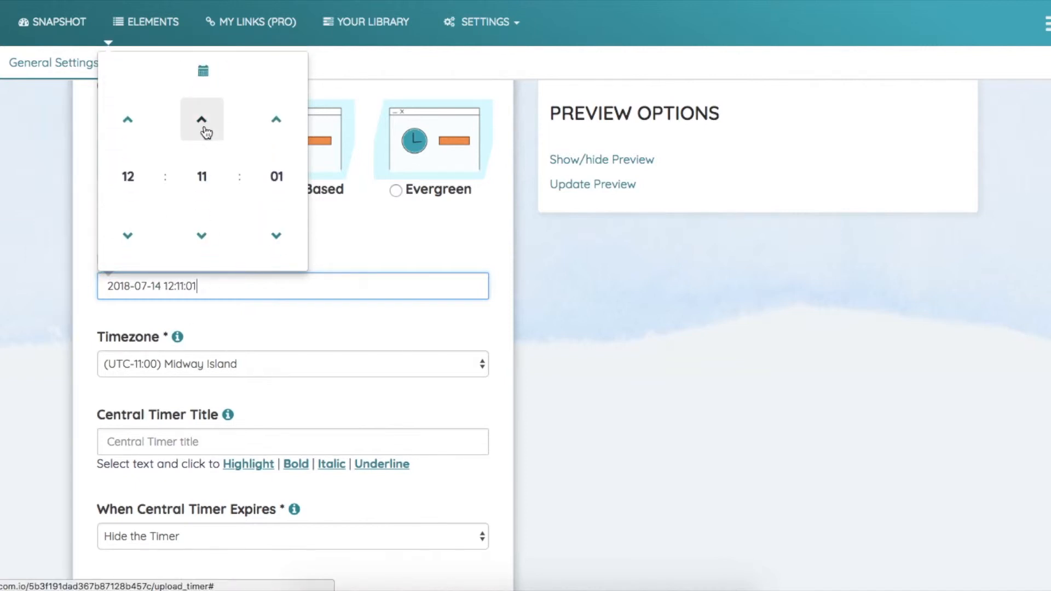
pyautogui.click(338, 232)
# - Update the preview of the central timer
pyautogui.scroll(-1, 297, 313)
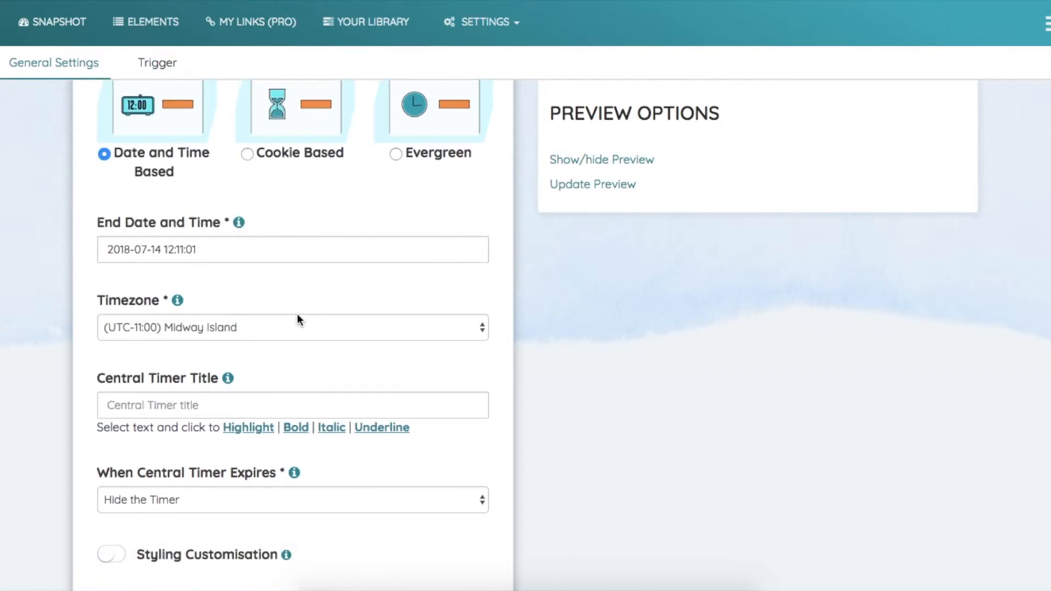
pyautogui.click(605, 184)
pyautogui.scroll(-1, 635, 343)
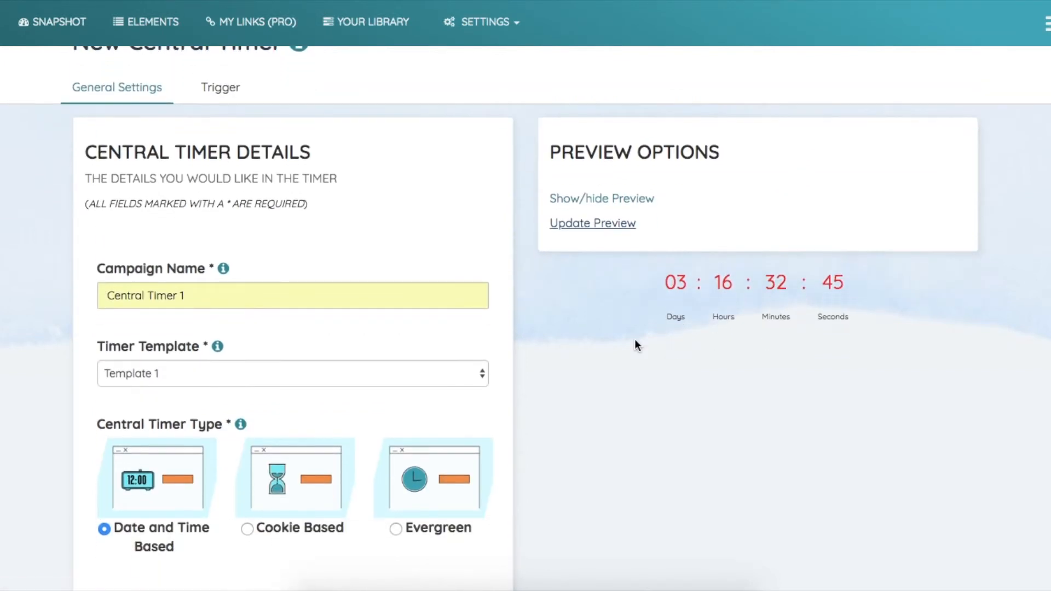
# - Choose (UTC-11:00) Midway Island as the timer's timezone
pyautogui.scroll(-3, 466, 404)
pyautogui.scroll(-4, 465, 396)
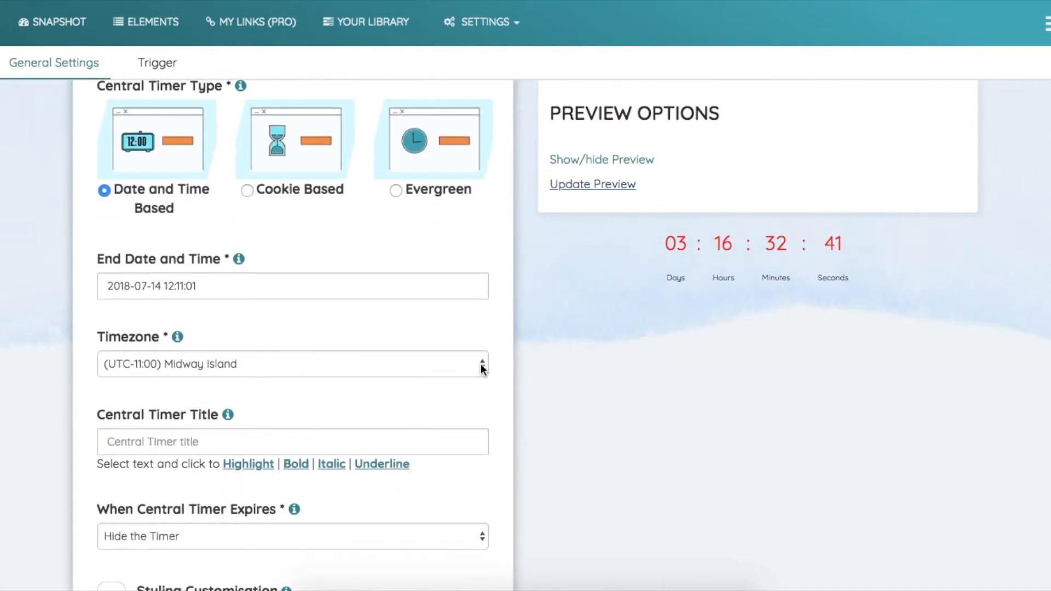
pyautogui.click(481, 365)
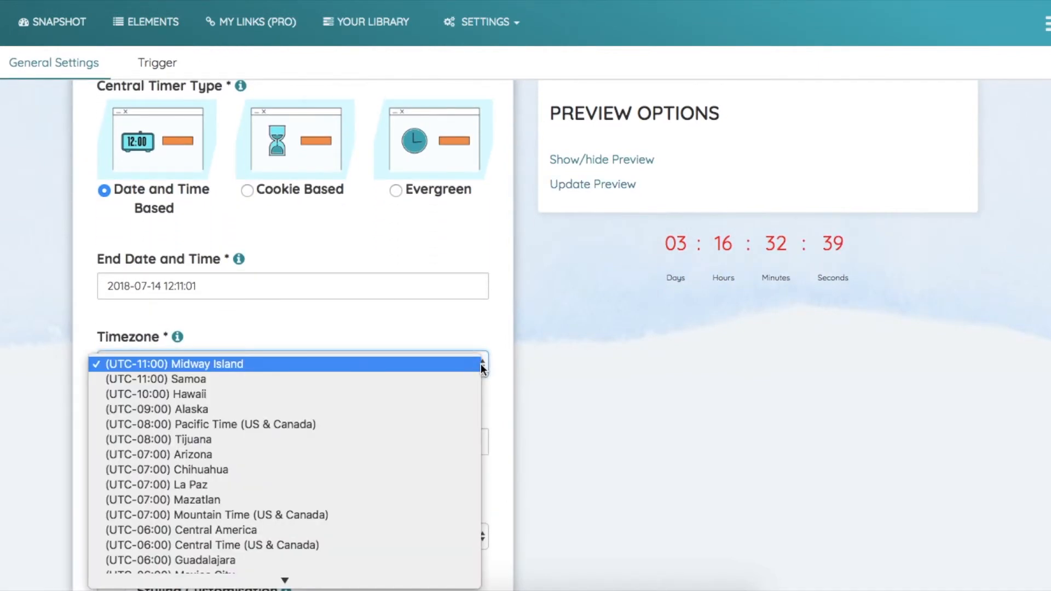
pyautogui.click(400, 364)
pyautogui.scroll(-3, 400, 364)
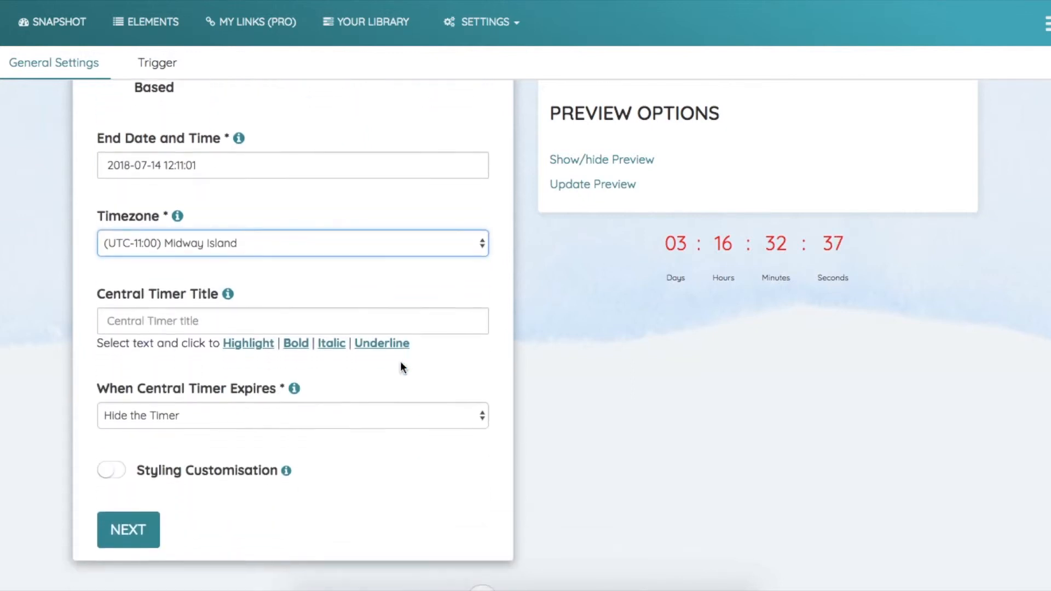
# - Enter "Timer Expires in" as the Central Timer title
pyautogui.scroll(-1, 401, 365)
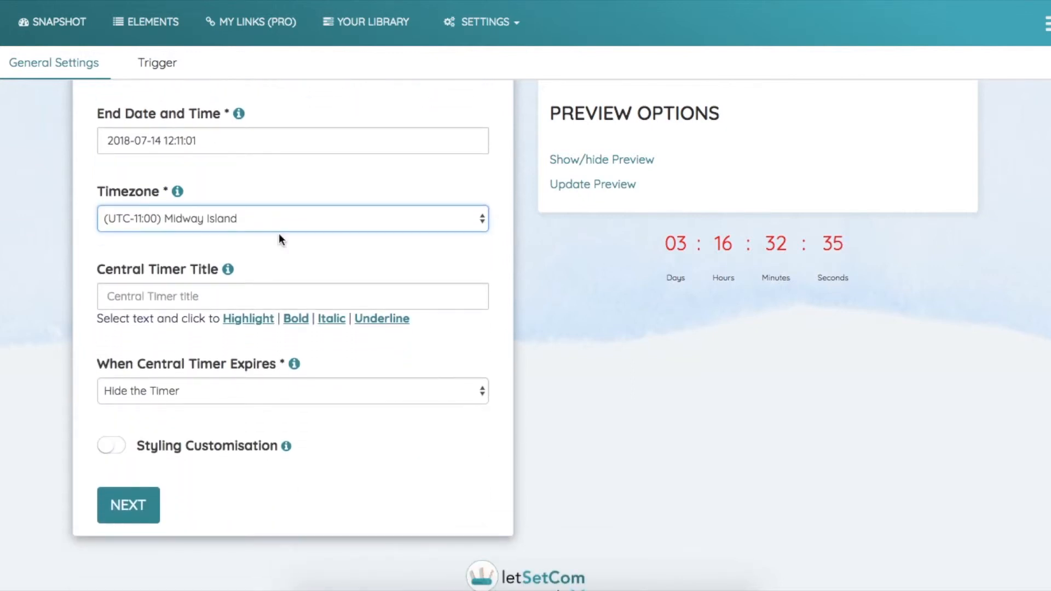
pyautogui.scroll(-1, 236, 239)
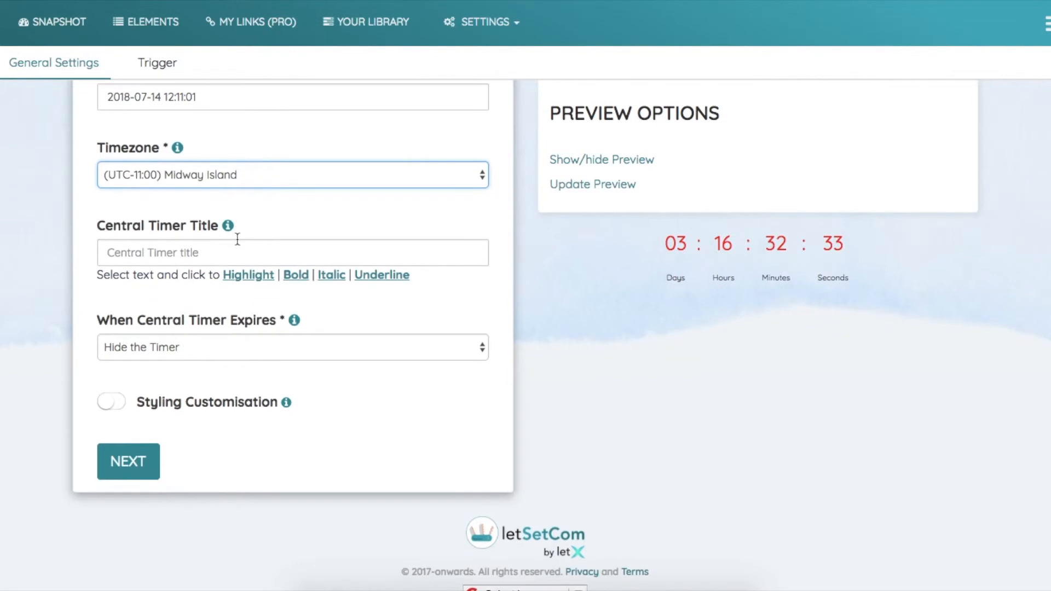
pyautogui.click(196, 254)
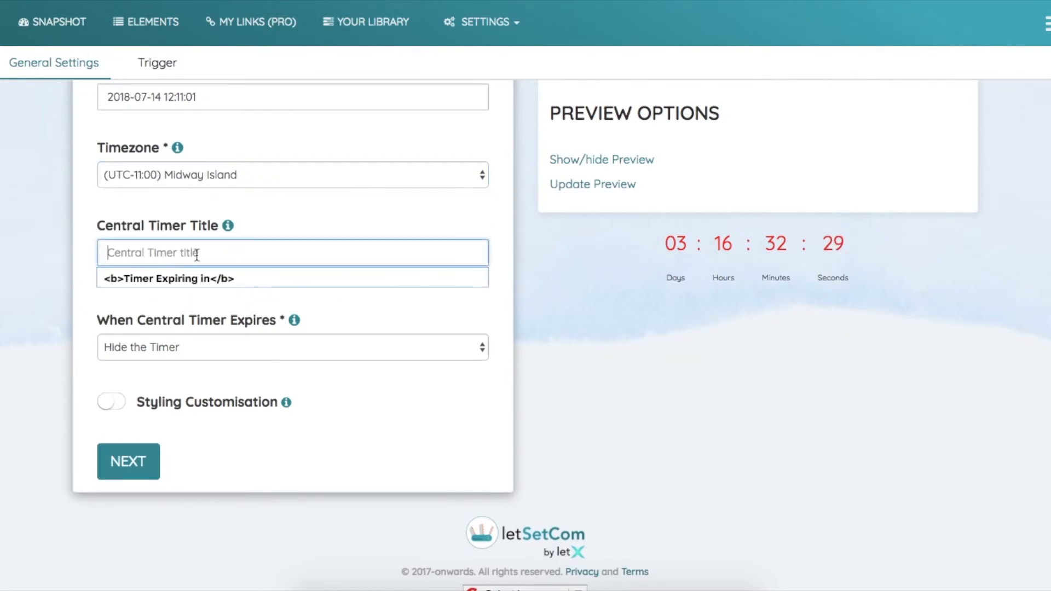
pyautogui.write('Time')
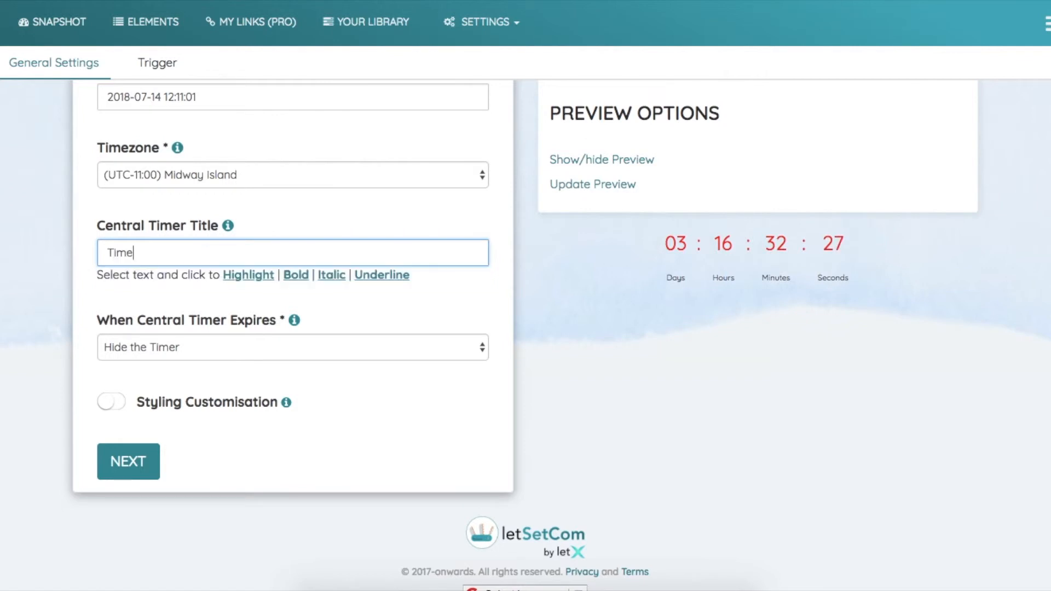
pyautogui.write('r Expires in')
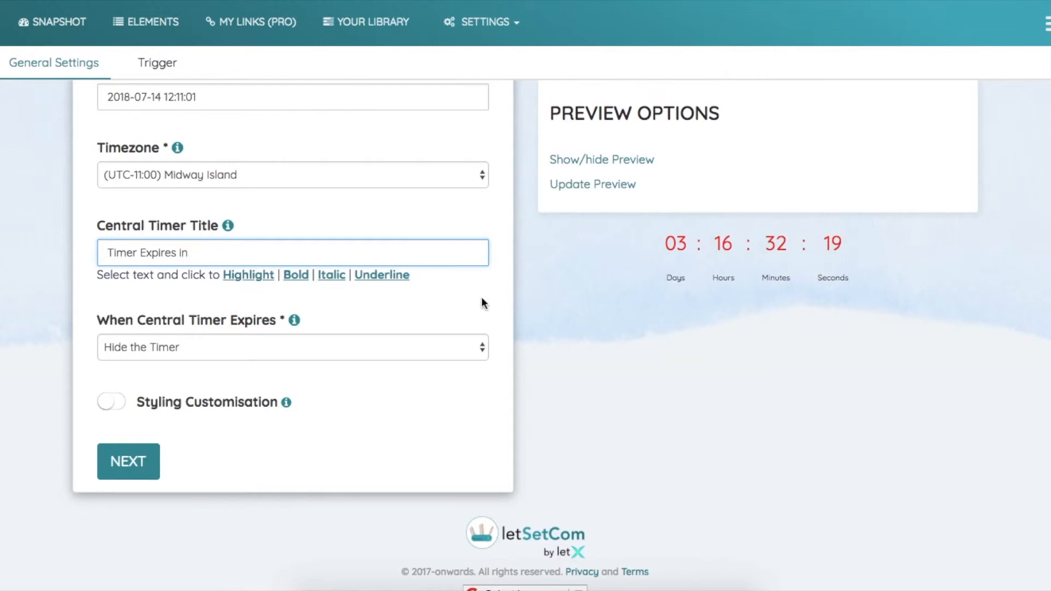
# - Make the whole Central Timer title "Timer Expires in" bold and update the preview
pyautogui.scroll(1, 227, 278)
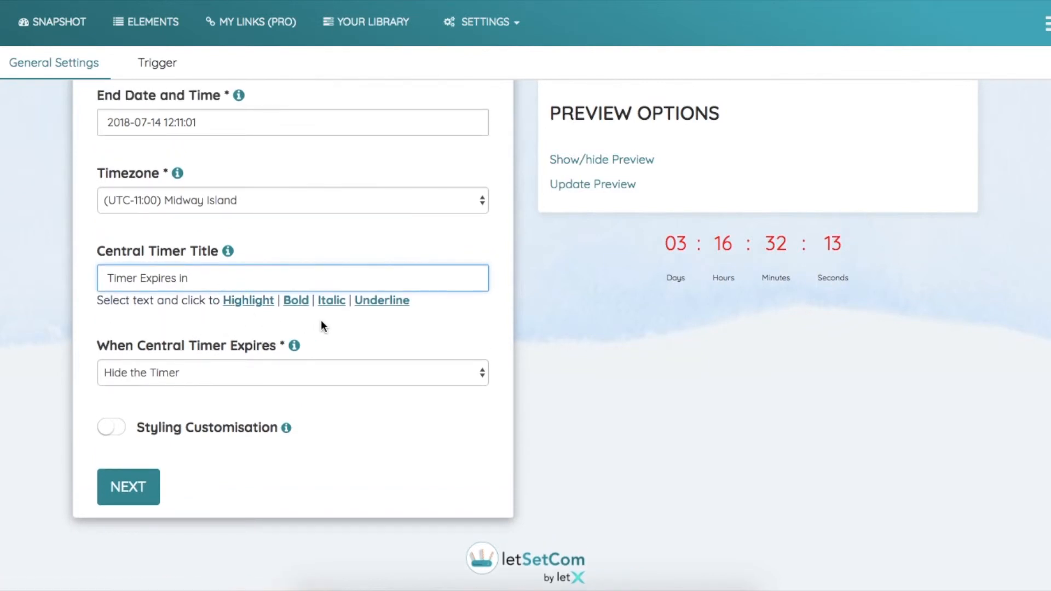
pyautogui.scroll(1, 425, 334)
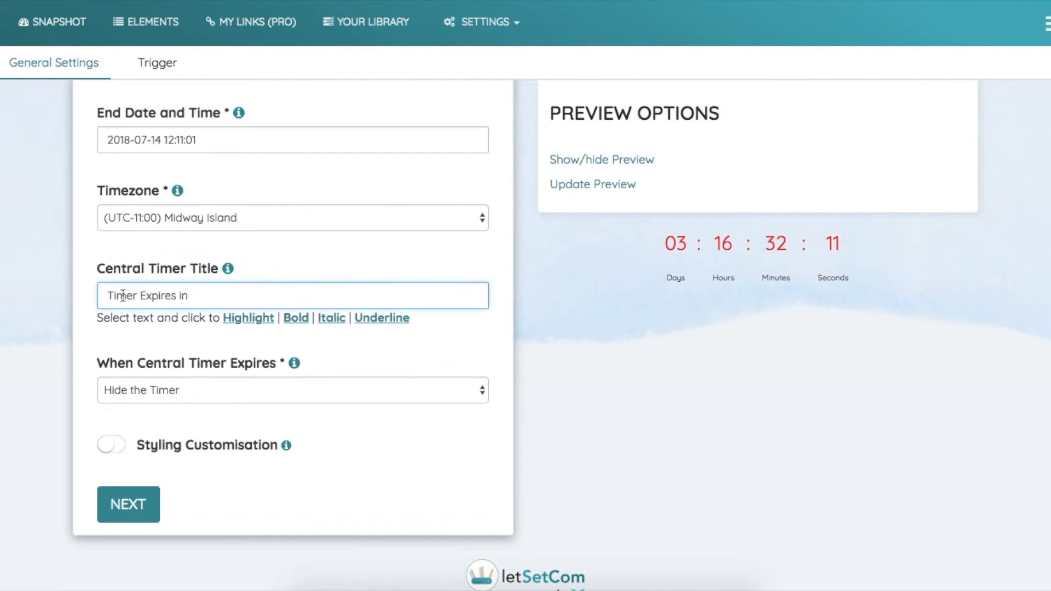
pyautogui.moveTo(104, 293); pyautogui.dragTo(192, 297)
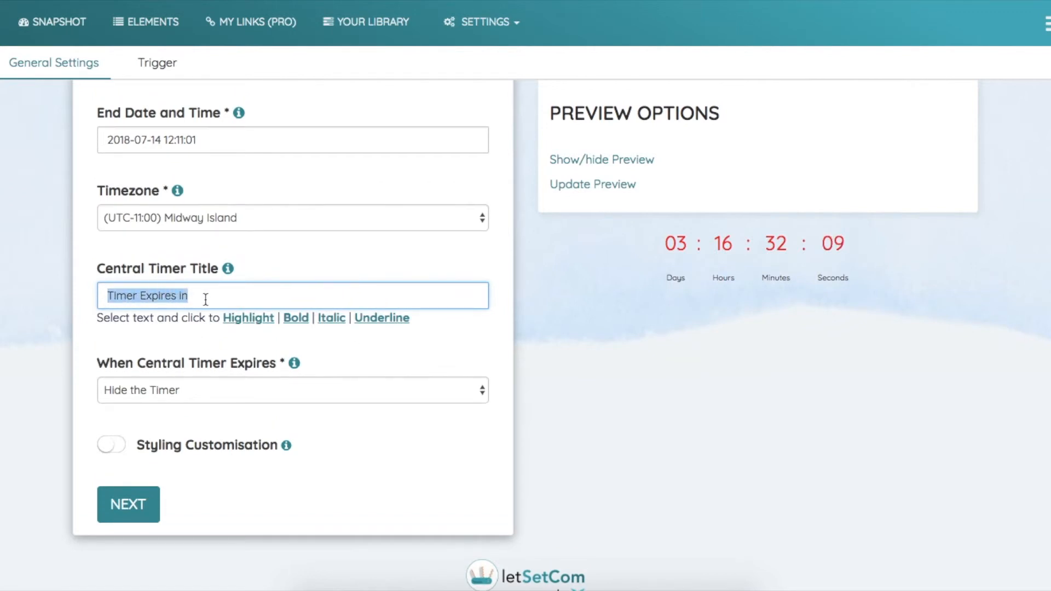
pyautogui.click(293, 322)
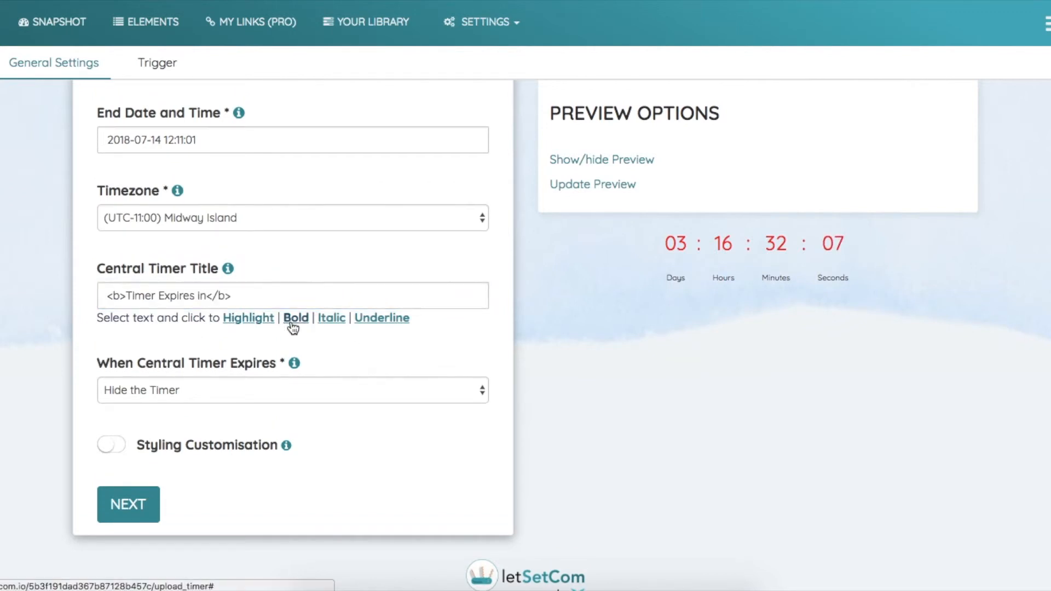
pyautogui.click(592, 185)
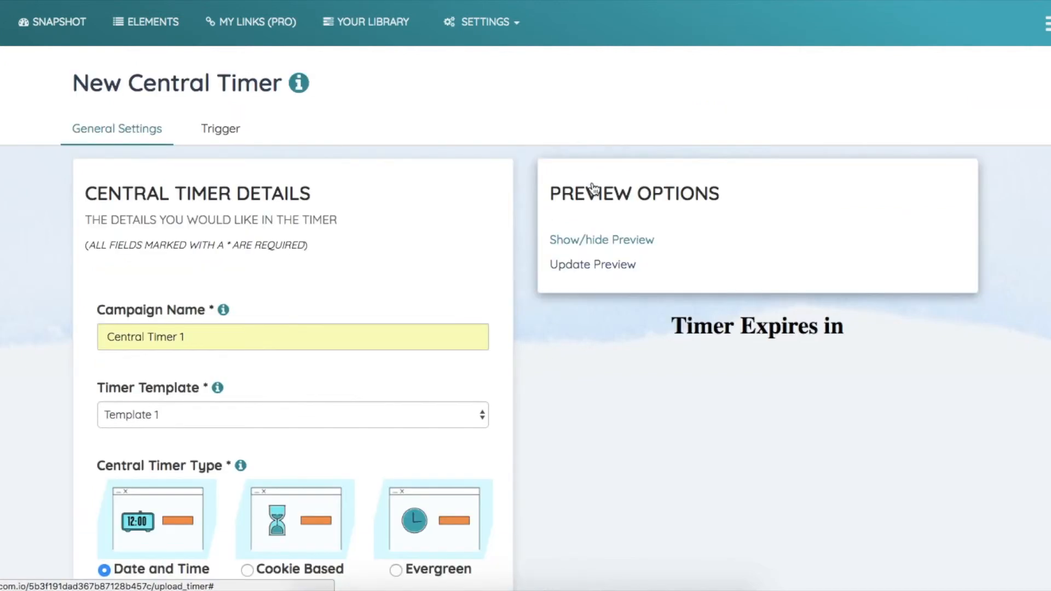
# - Set the action for when the Central Timer expires to Redirect the Page
pyautogui.scroll(-4, 605, 343)
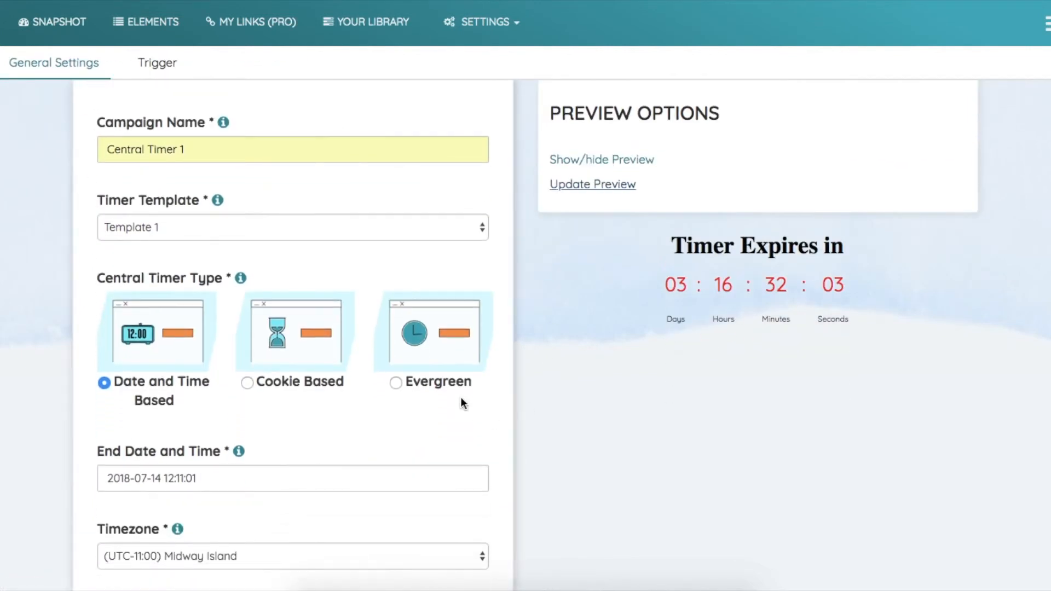
pyautogui.scroll(-7, 460, 396)
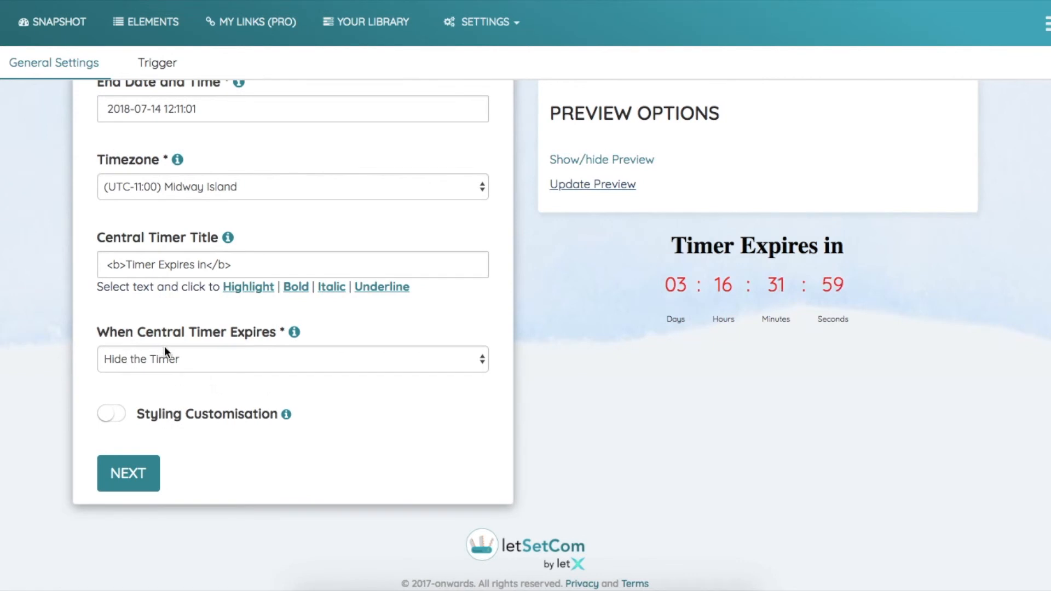
pyautogui.click(484, 363)
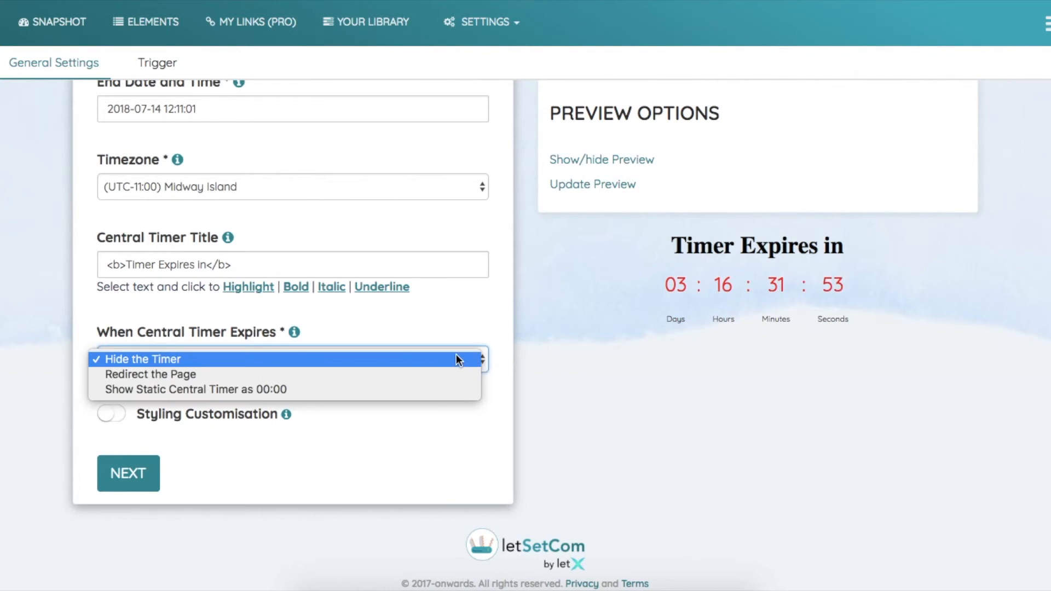
pyautogui.click(435, 379)
pyautogui.scroll(-1, 225, 387)
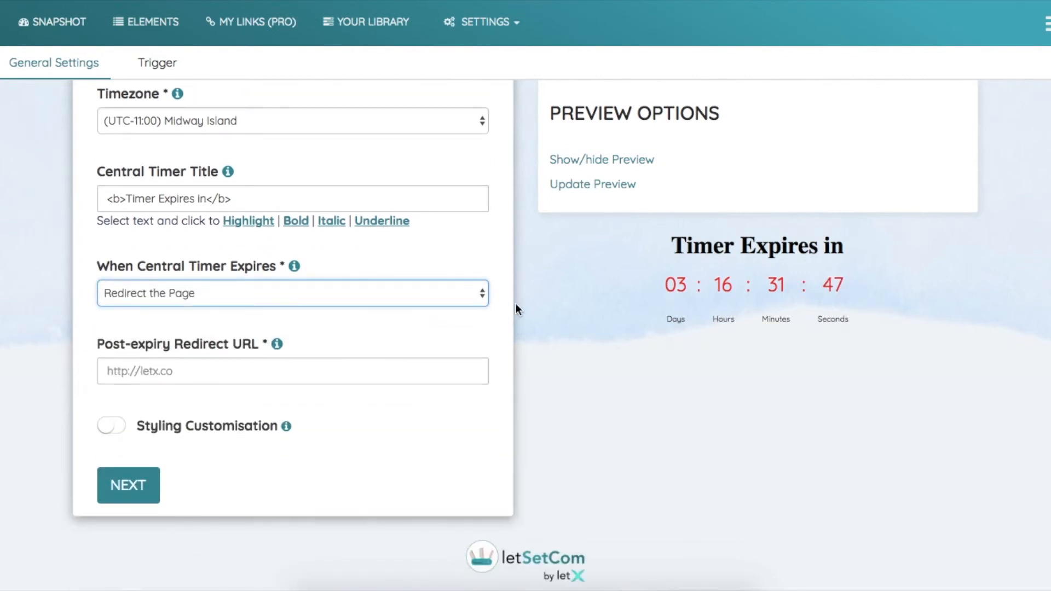
# - Set the timer's expiry action to Show Static Central Timer as 00:00
pyautogui.click(482, 294)
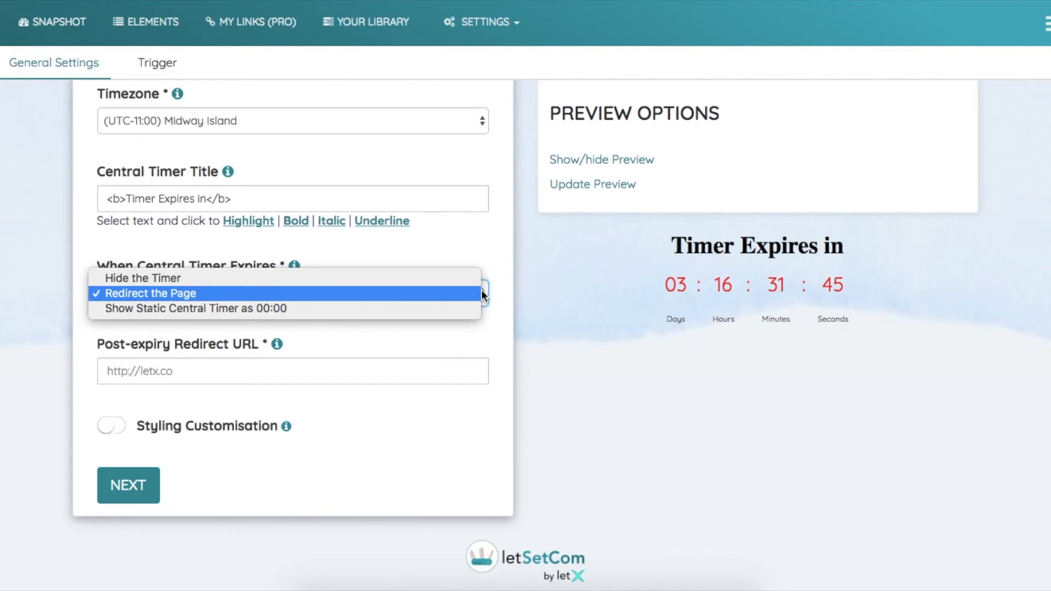
pyautogui.click(336, 303)
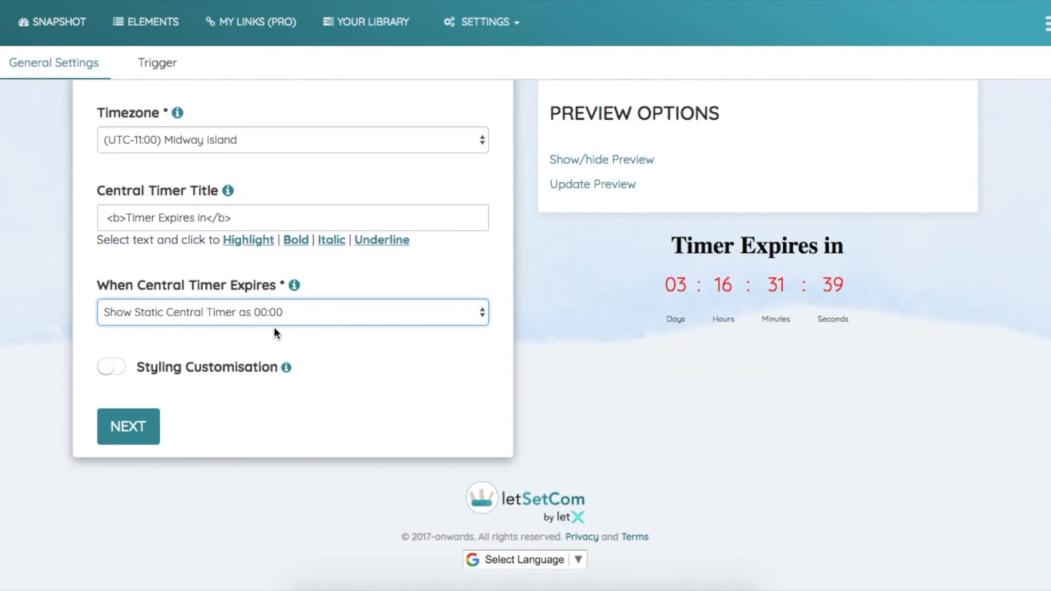
# - Enable Styling Customisation for the central timer
pyautogui.scroll(5, 273, 329)
pyautogui.scroll(-6, 275, 332)
pyautogui.scroll(1, 313, 332)
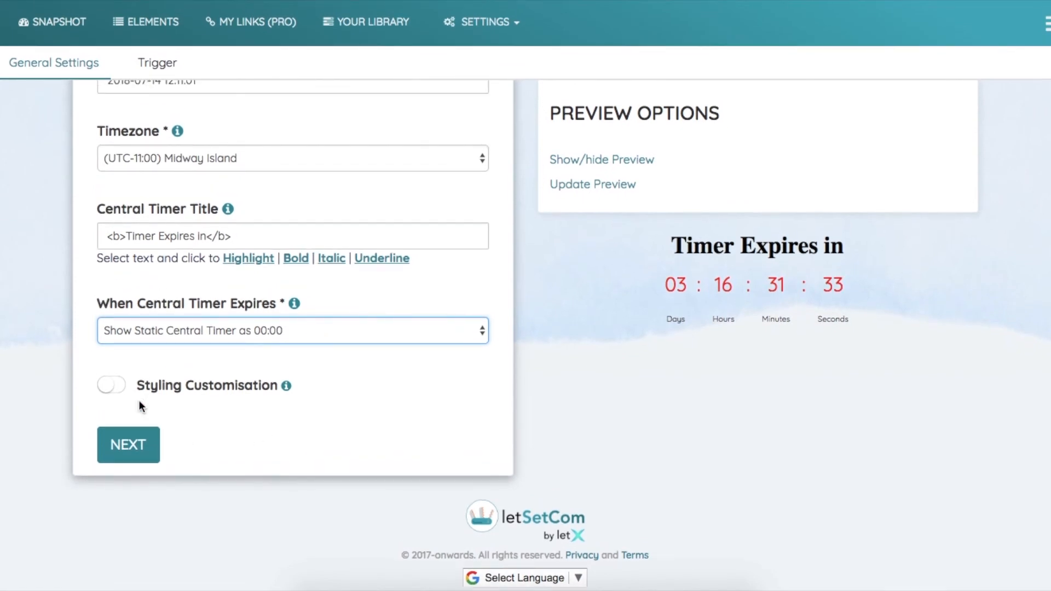
pyautogui.click(121, 386)
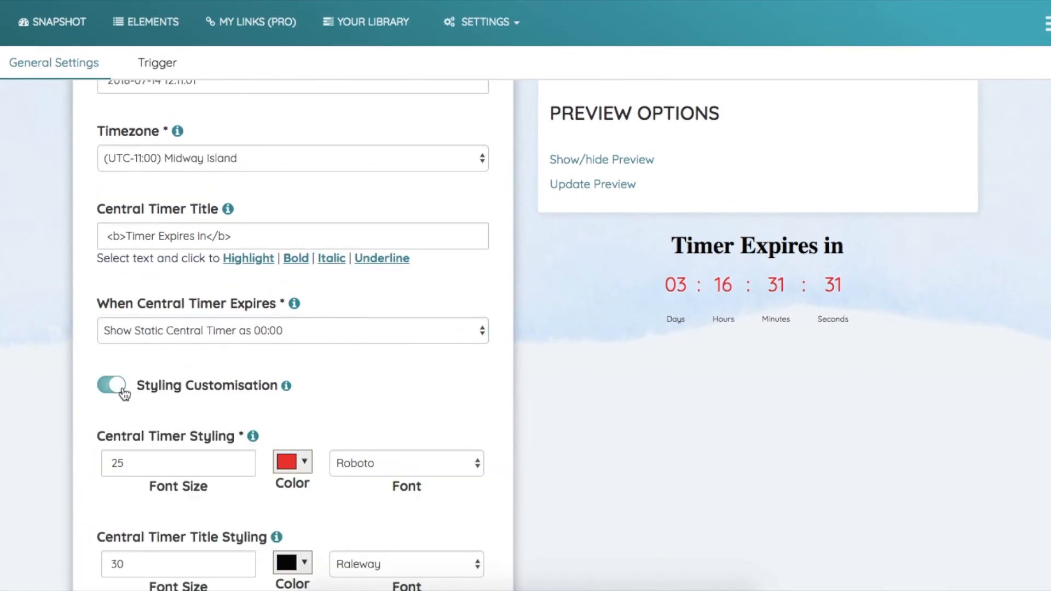
# - Set the Central Timer Title colour to bright green #18ed67 and update the preview
pyautogui.scroll(-4, 125, 393)
pyautogui.scroll(-2, 125, 393)
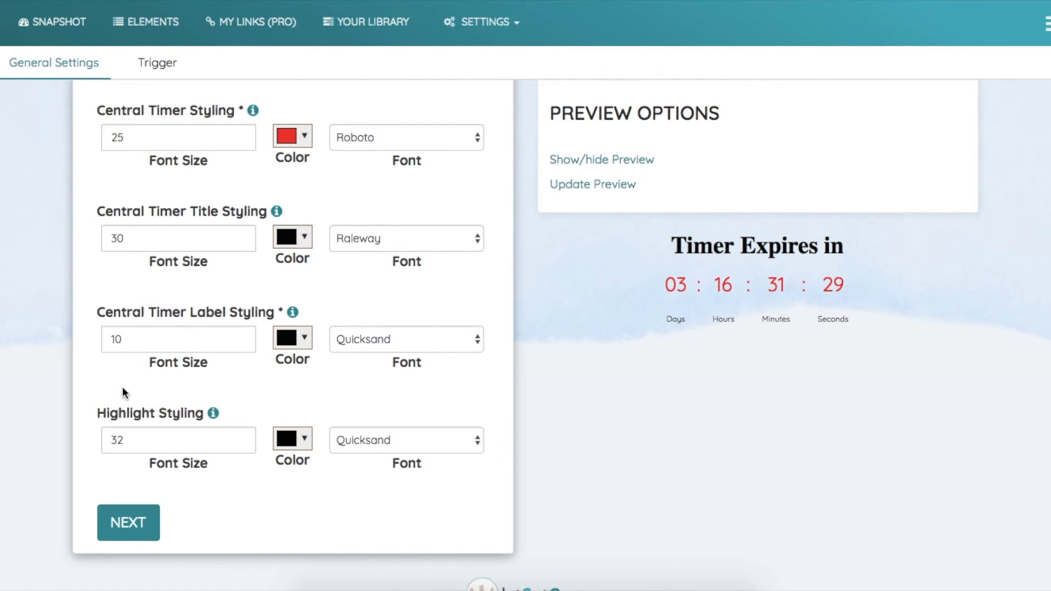
pyautogui.scroll(2, 227, 306)
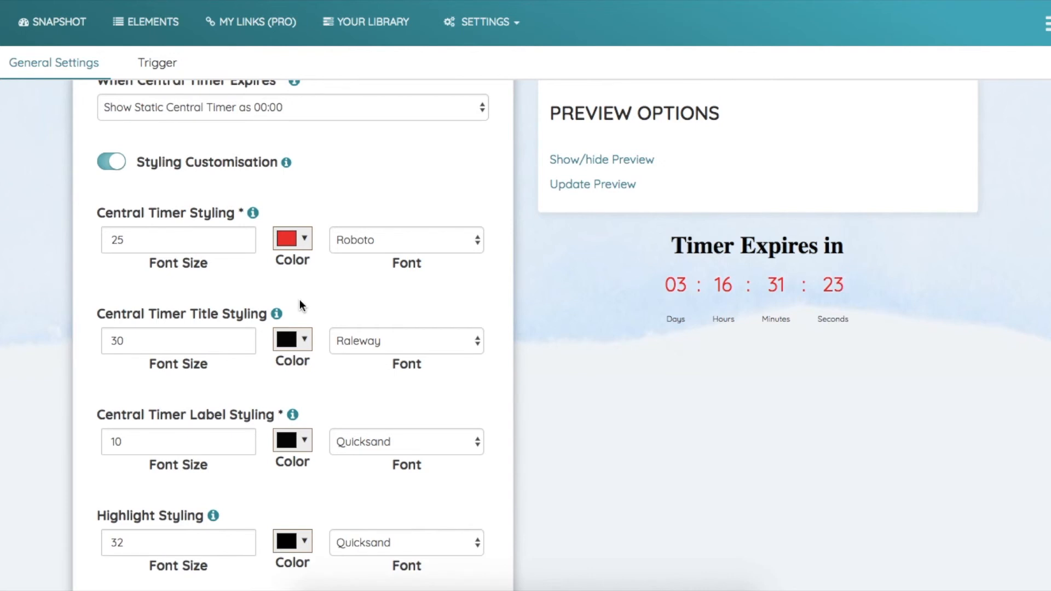
pyautogui.scroll(-1, 300, 300)
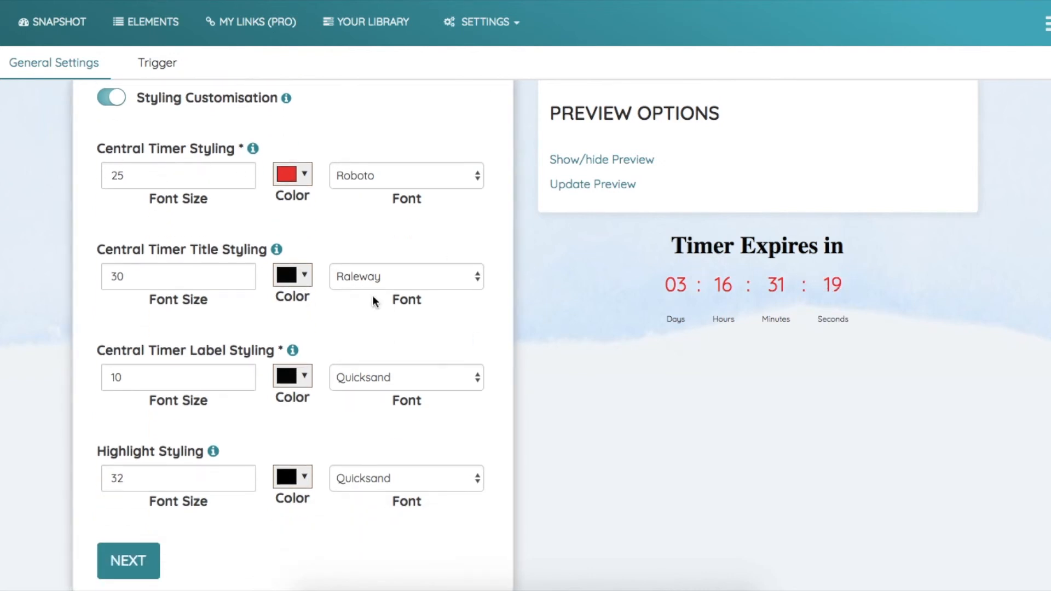
pyautogui.click(307, 278)
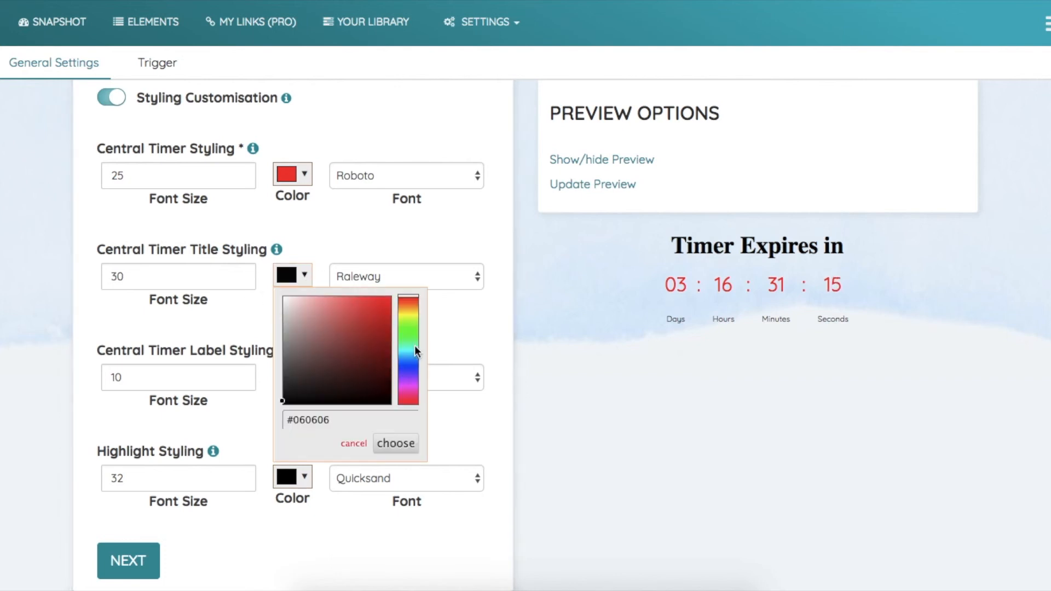
pyautogui.click(406, 339)
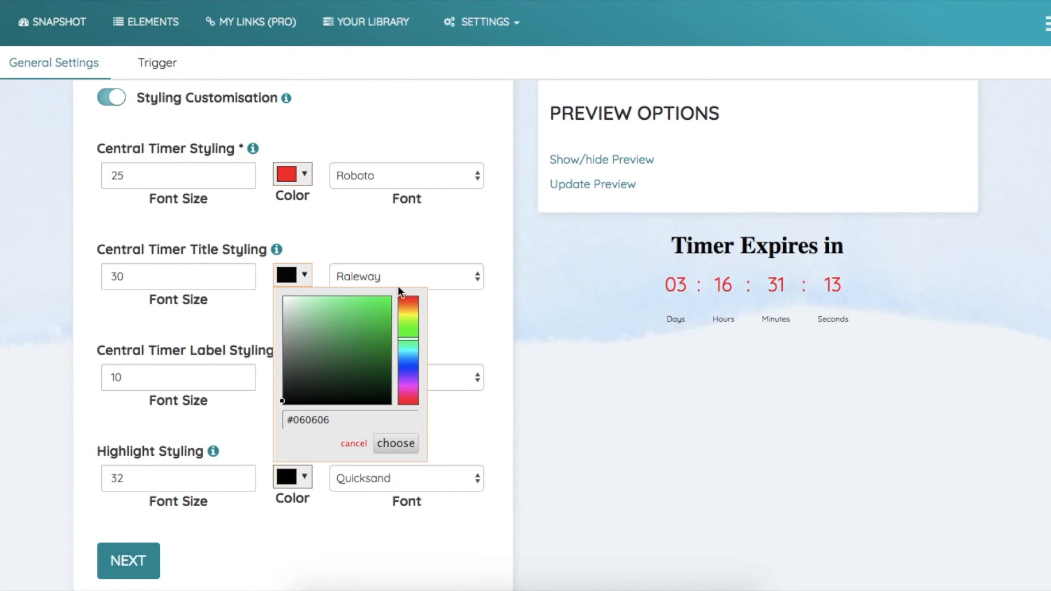
pyautogui.click(380, 306)
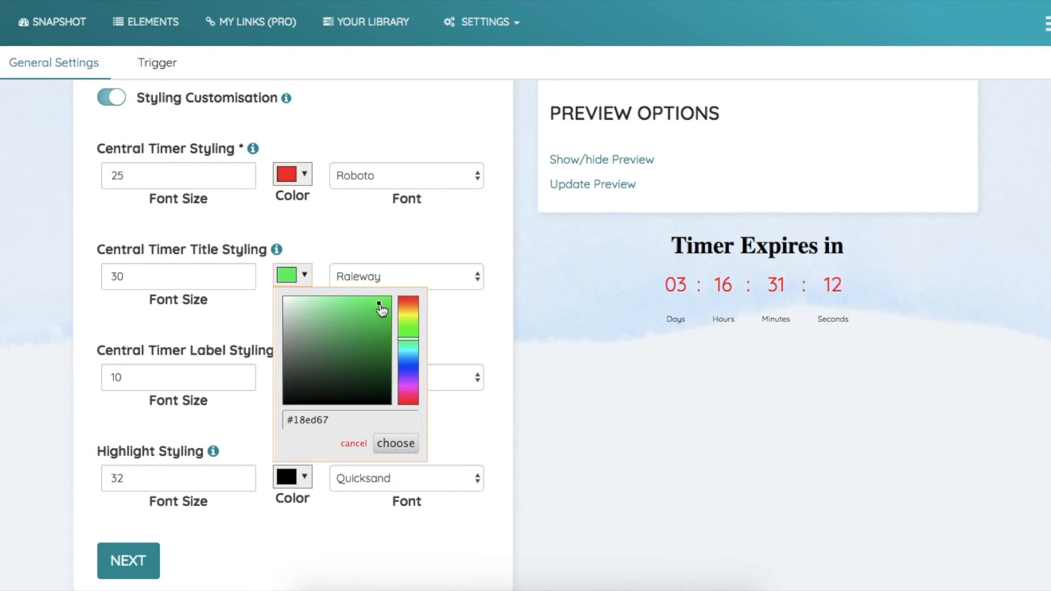
pyautogui.click(394, 444)
pyautogui.click(611, 185)
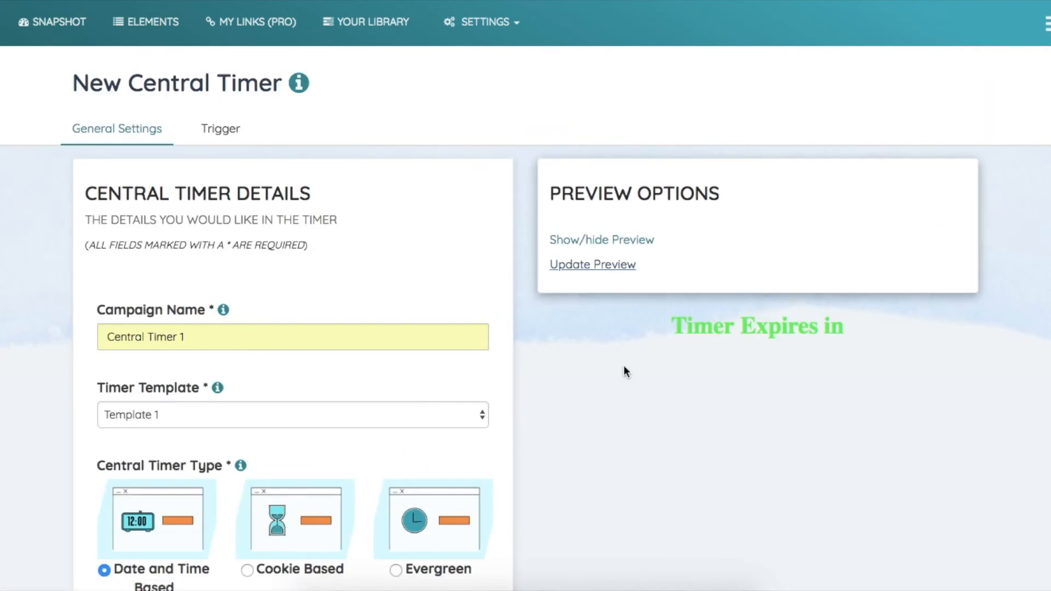
# - Finish the general settings and continue to the campaign's Trigger settings
pyautogui.scroll(-2, 623, 361)
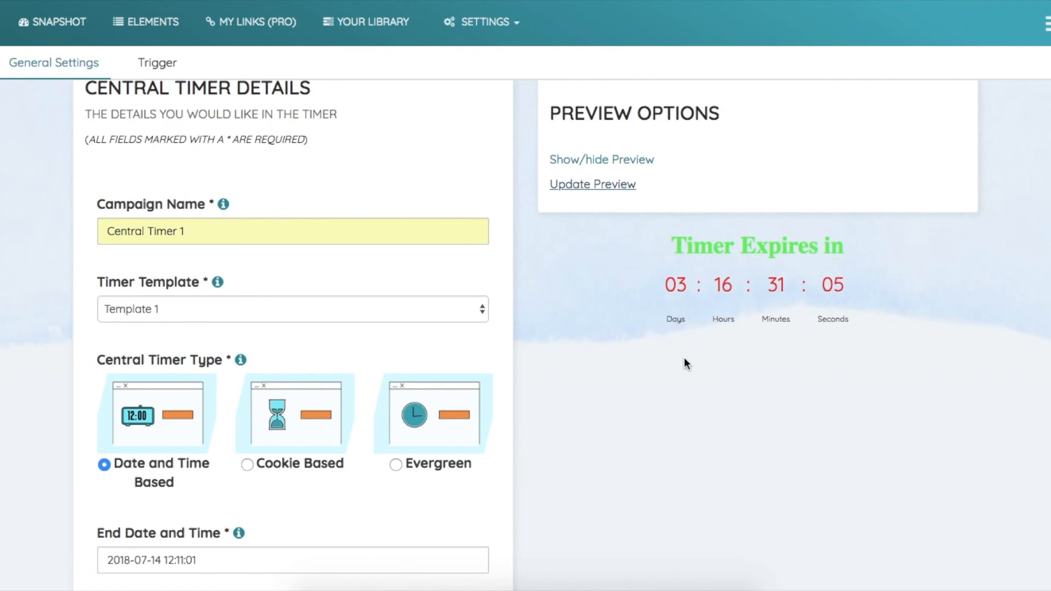
pyautogui.scroll(-15, 284, 510)
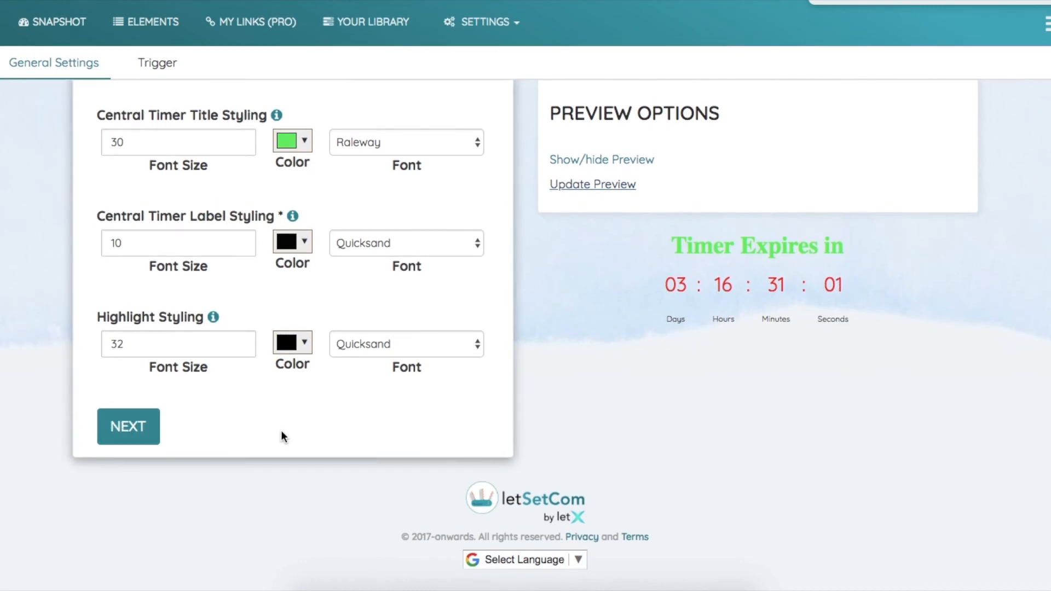
pyautogui.click(149, 426)
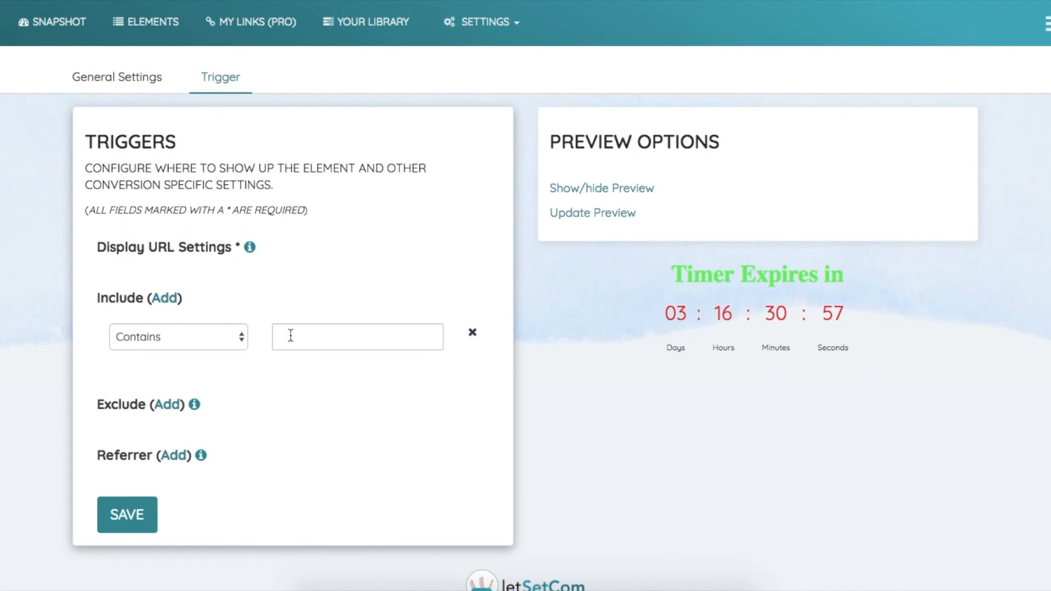
# - Set the Include display URL rule to Contains "letsetcom", save the timer element and close the confirmation
pyautogui.click(290, 335)
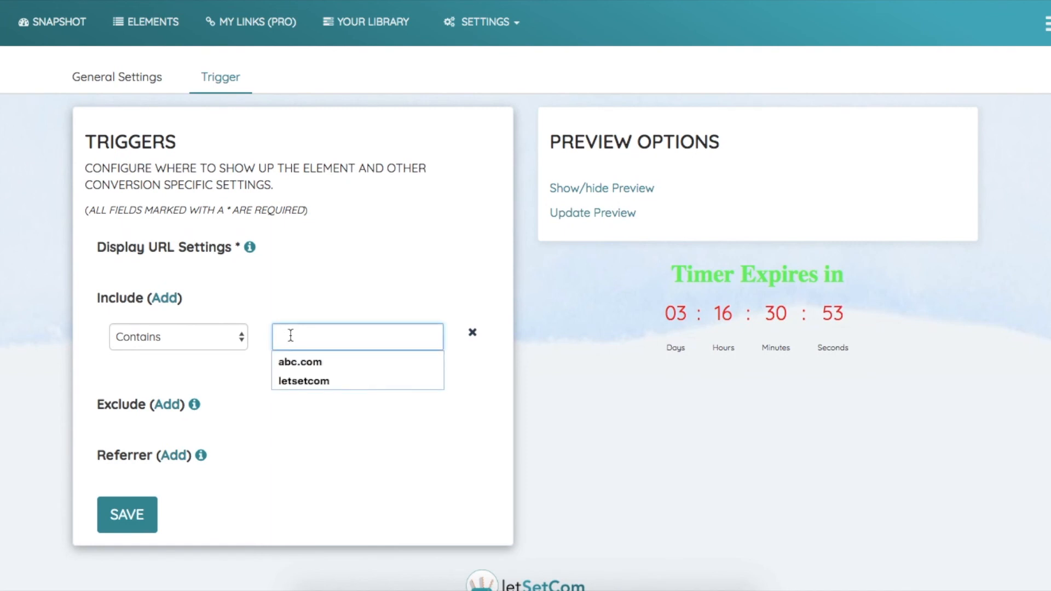
pyautogui.write('le')
pyautogui.press('Down')
pyautogui.press('Return')
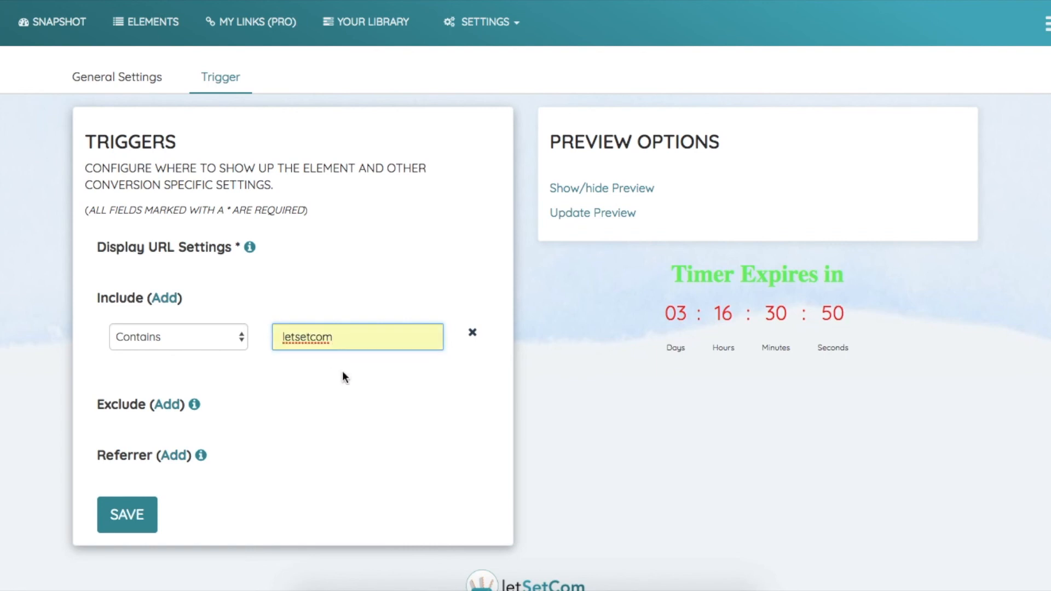
pyautogui.click(129, 520)
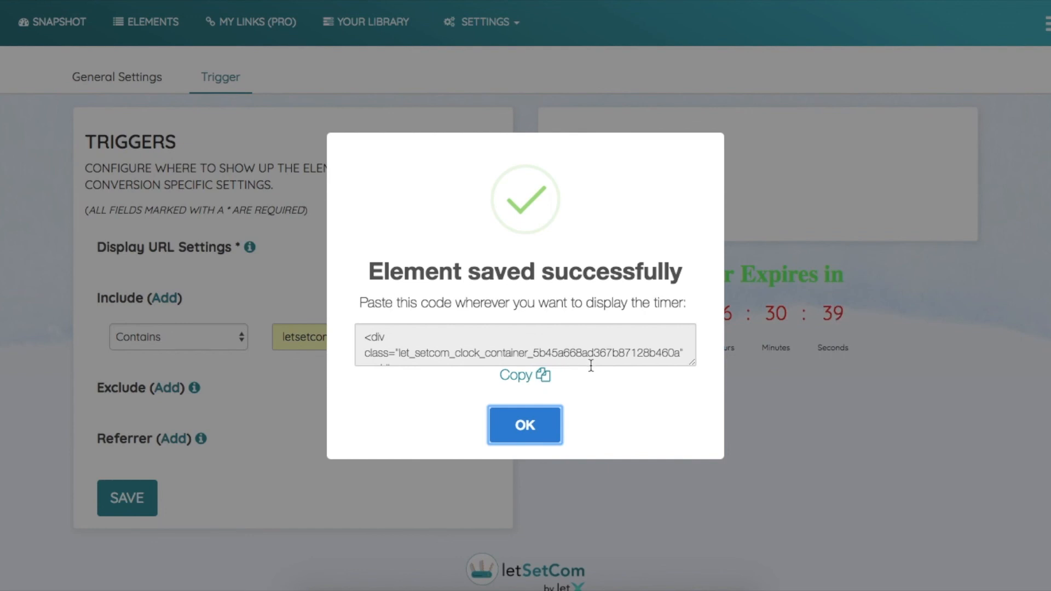
pyautogui.click(526, 423)
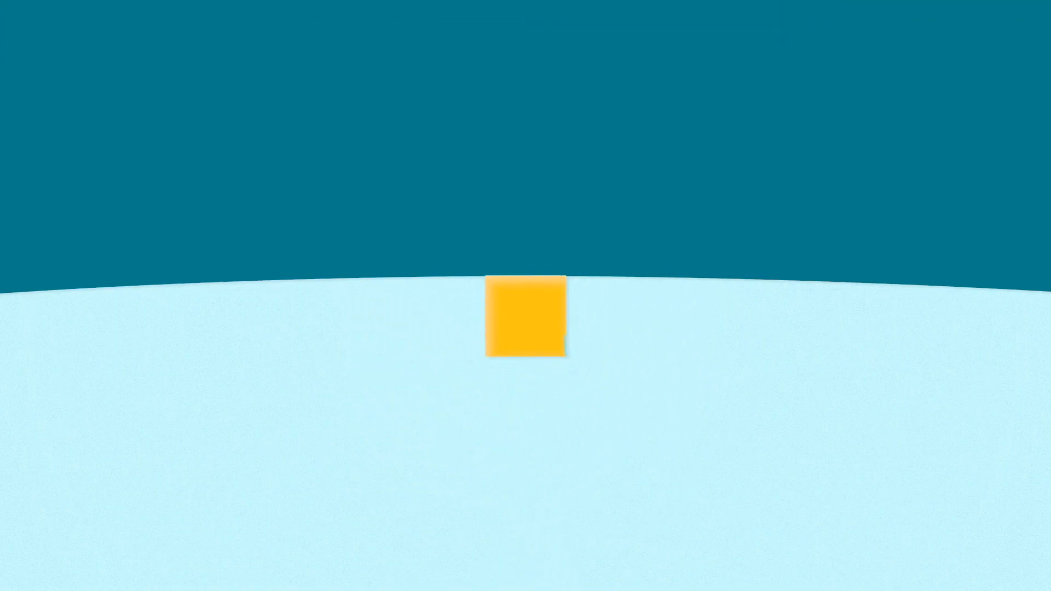